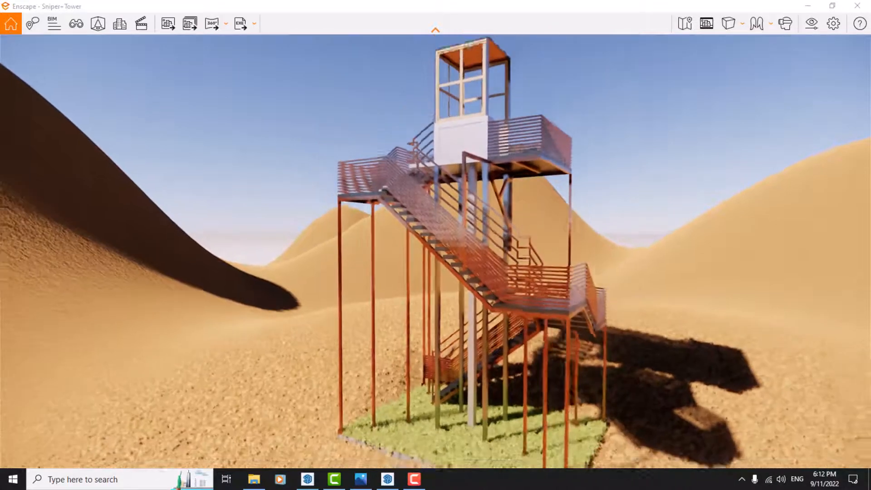
# Open Collaborative Annotation and bring the view close to the tower's lower stairs and grass base.
pyautogui.click(31, 27)
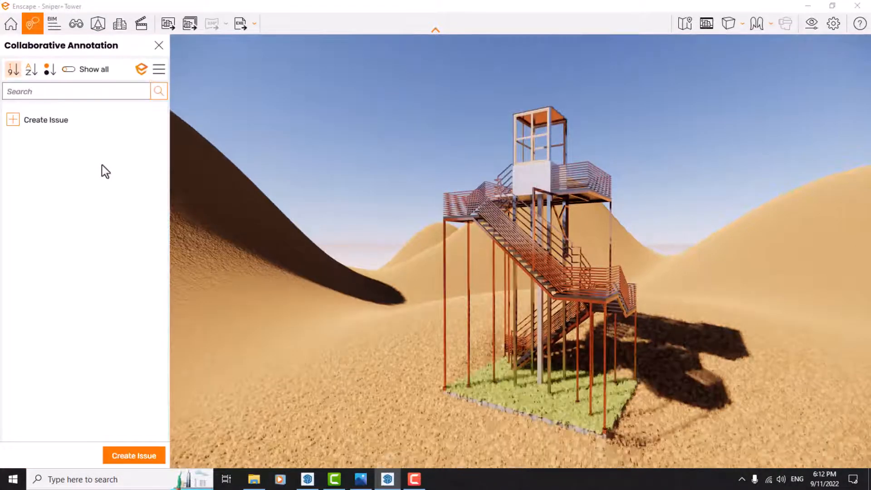
pyautogui.click(159, 45)
pyautogui.moveTo(319, 166); pyautogui.dragTo(395, 215)
pyautogui.press('w')
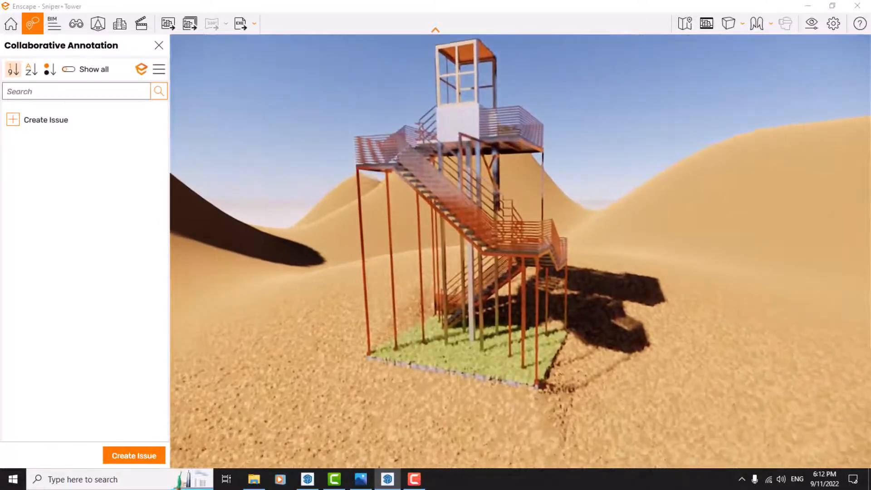
pyautogui.press('w')
pyautogui.press('d')
pyautogui.press('q')
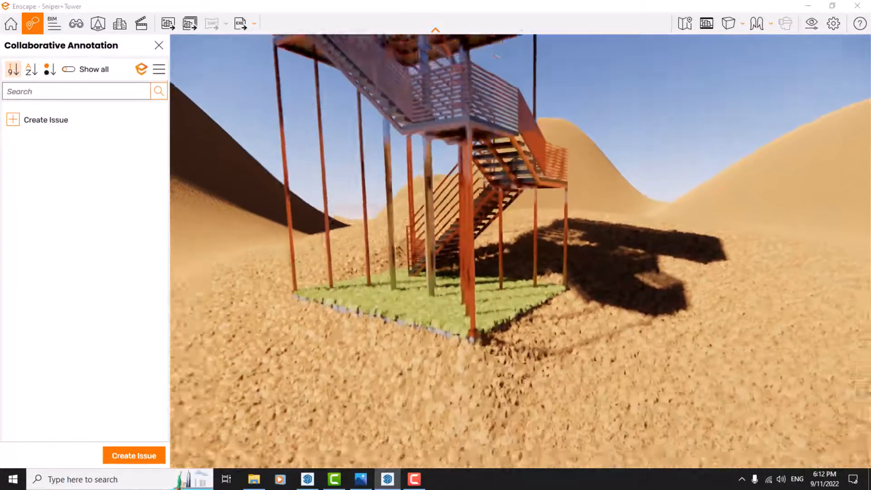
pyautogui.press('s')
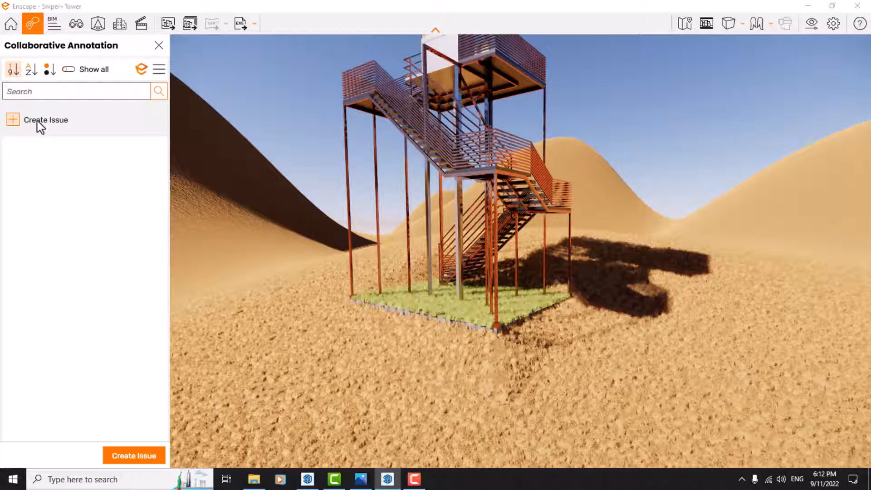
pyautogui.moveTo(321, 178); pyautogui.dragTo(345, 164)
pyautogui.press('w')
pyautogui.moveTo(474, 236); pyautogui.dragTo(457, 222)
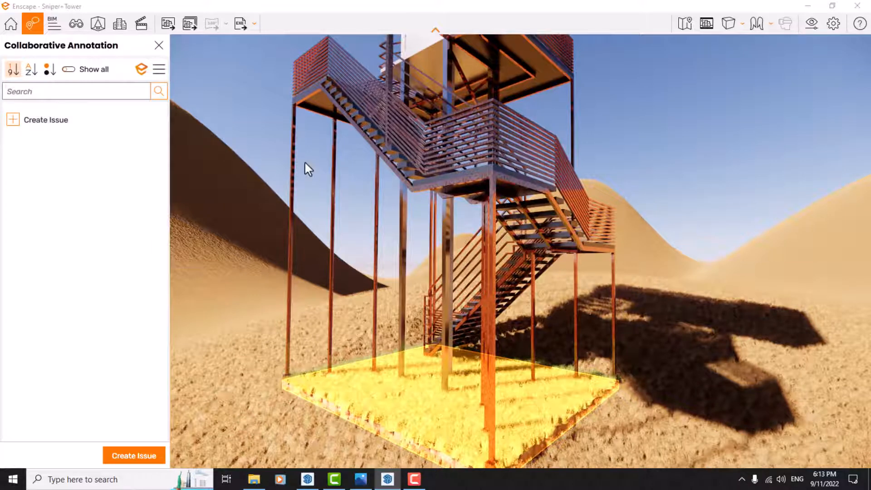
# Start a new issue and update its screenshot to a view looking up at the tower's platforms.
pyautogui.click(38, 121)
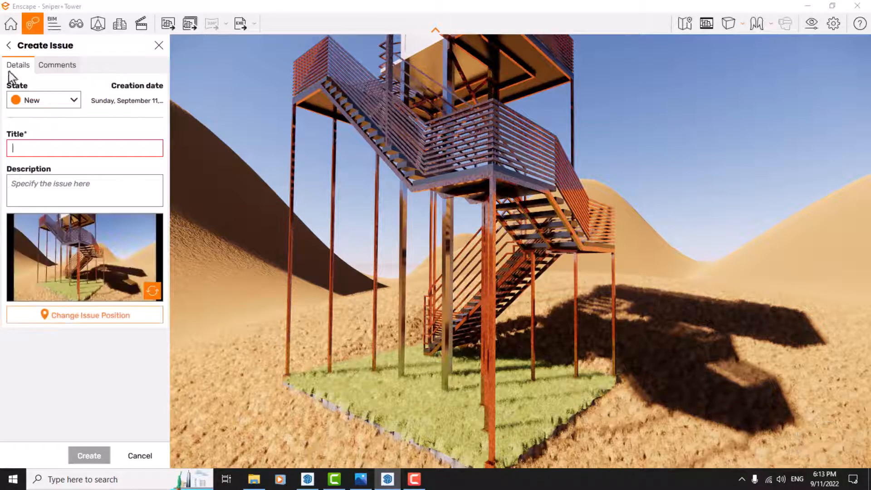
pyautogui.click(53, 67)
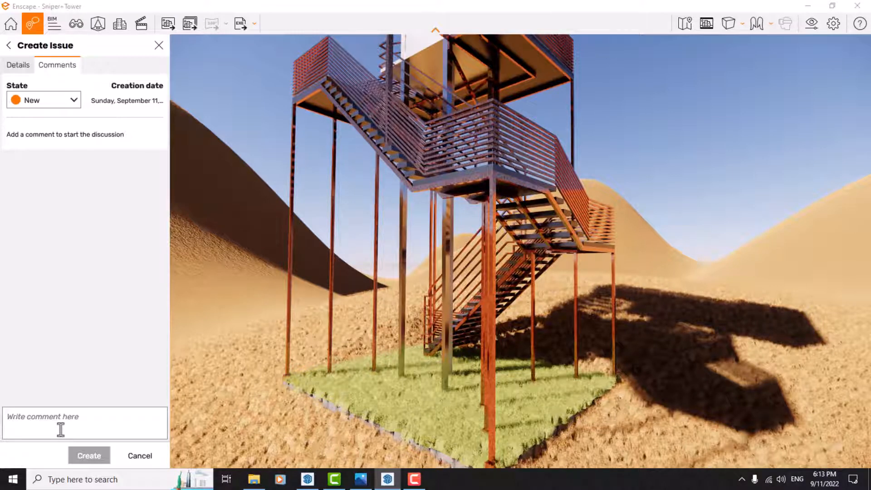
pyautogui.click(18, 65)
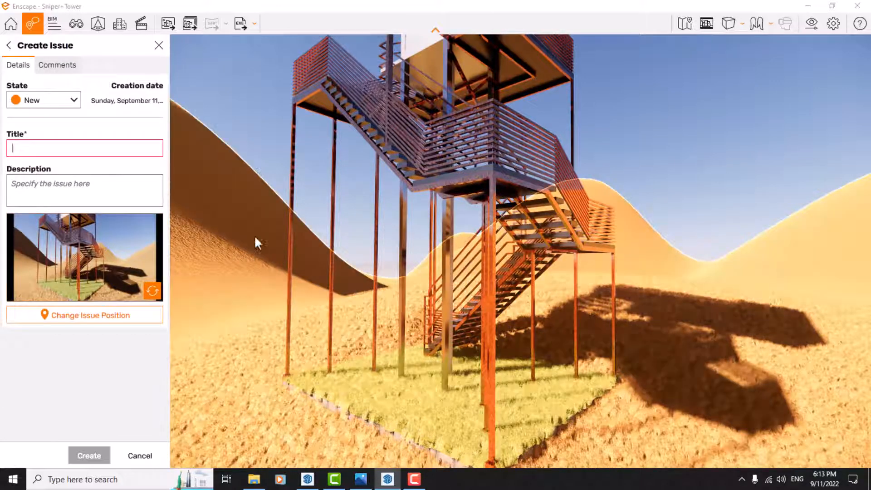
pyautogui.moveTo(345, 222); pyautogui.dragTo(376, 172)
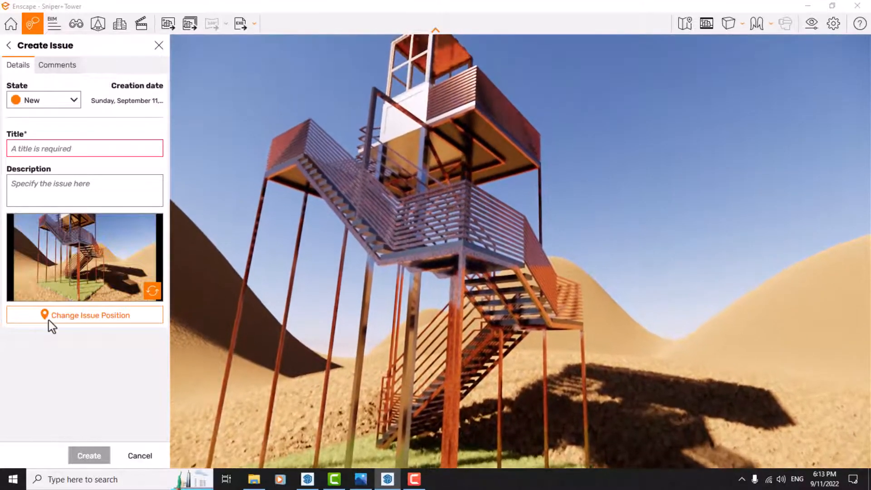
pyautogui.click(149, 291)
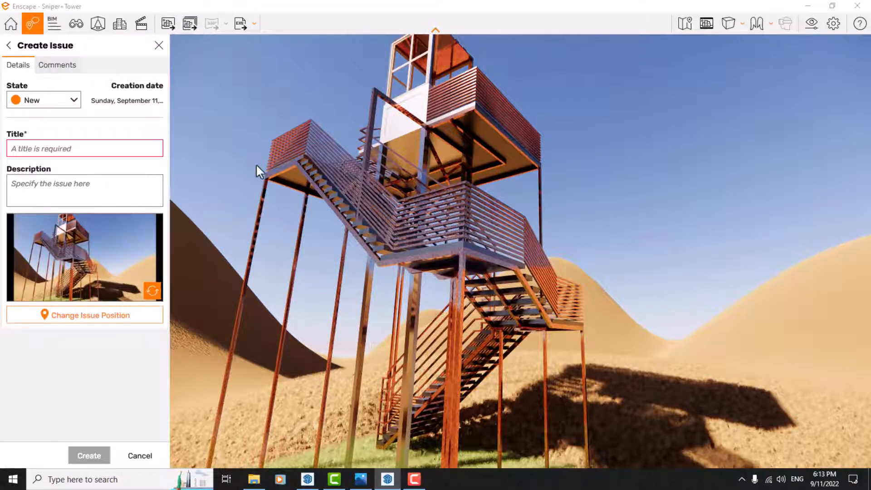
# Set the issue's state to Removed and place its marker near the edge of the grass base under the tower.
pyautogui.moveTo(312, 291); pyautogui.dragTo(284, 258)
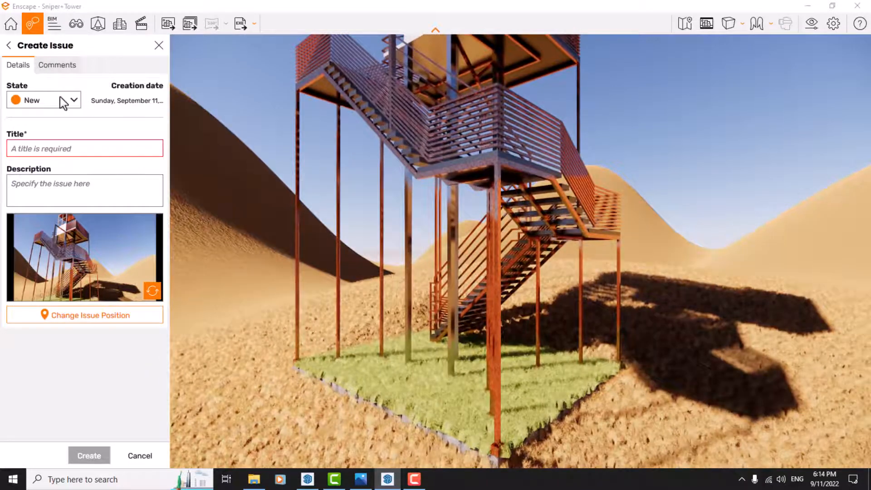
pyautogui.click(61, 98)
pyautogui.click(44, 174)
pyautogui.click(384, 378)
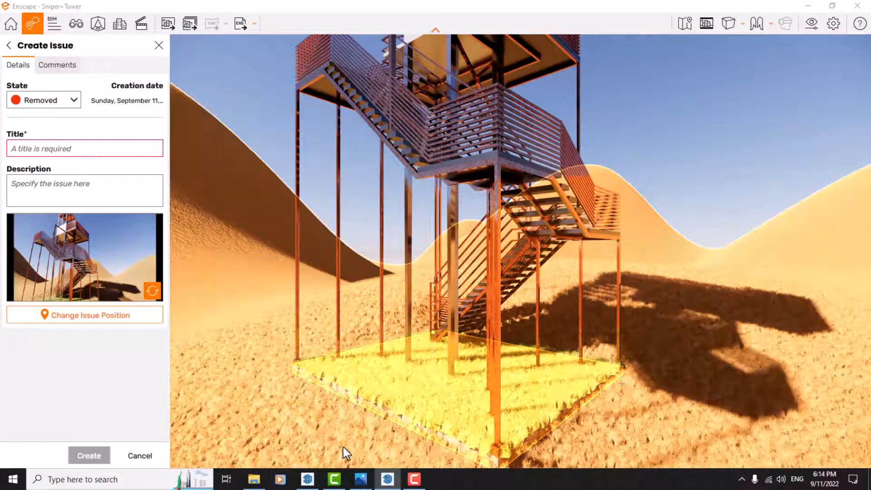
pyautogui.click(83, 321)
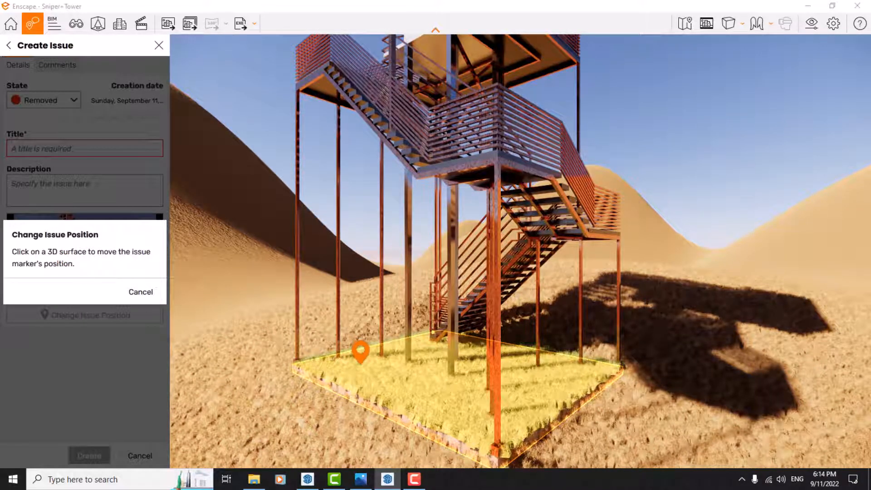
pyautogui.click(360, 360)
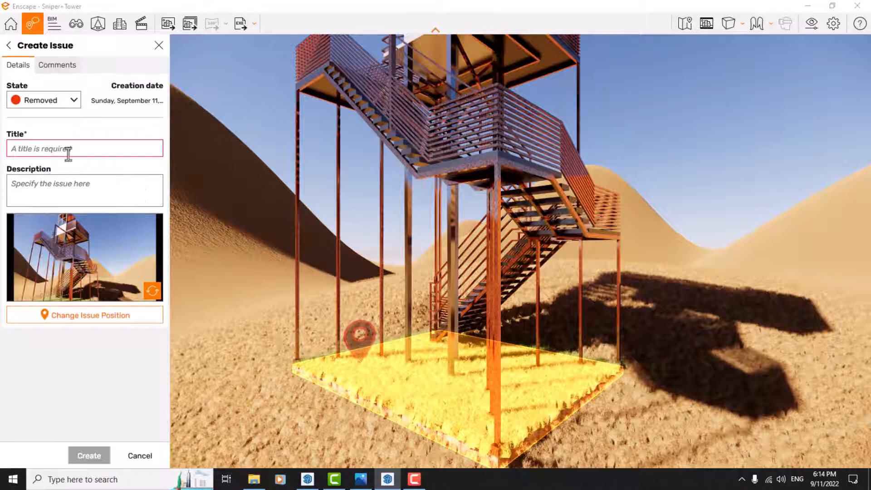
# Title the issue "Removed".
pyautogui.click(68, 152)
pyautogui.write('Remove')
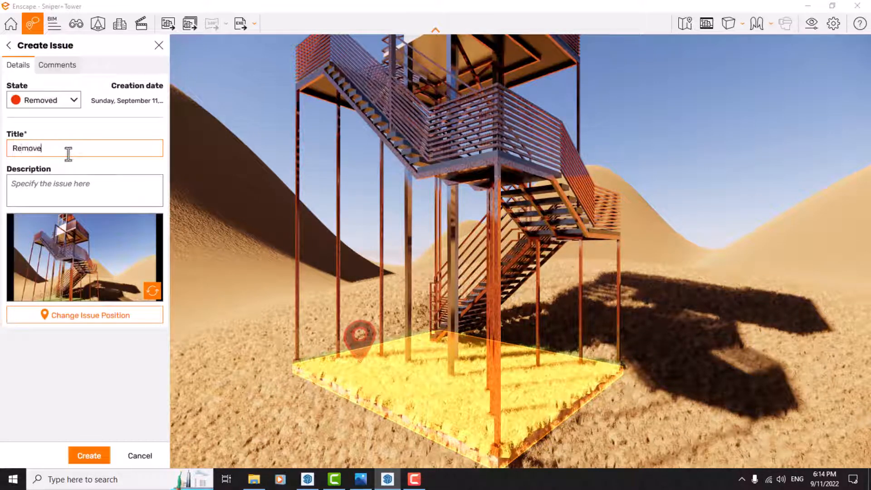
pyautogui.write('d')
# Enter "Its Not Godd Fot This Model" as the issue's description and create the issue.
pyautogui.click(39, 200)
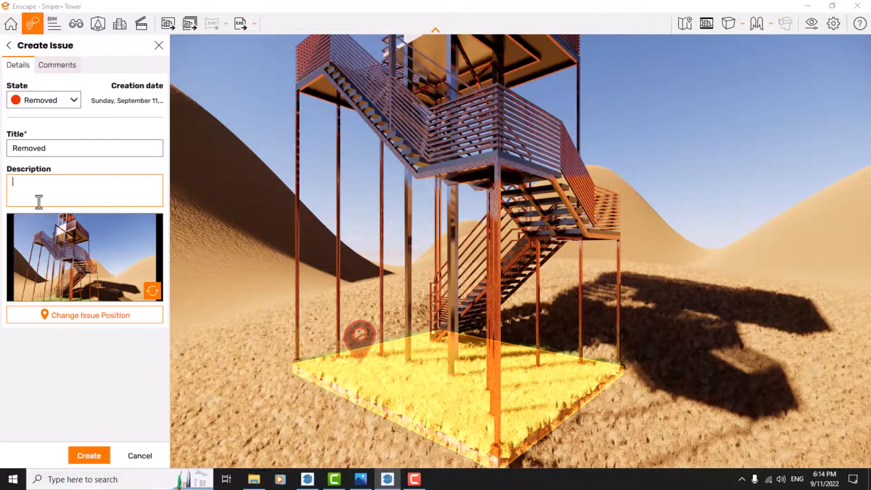
pyautogui.write('Its Not Godd Fot This Model')
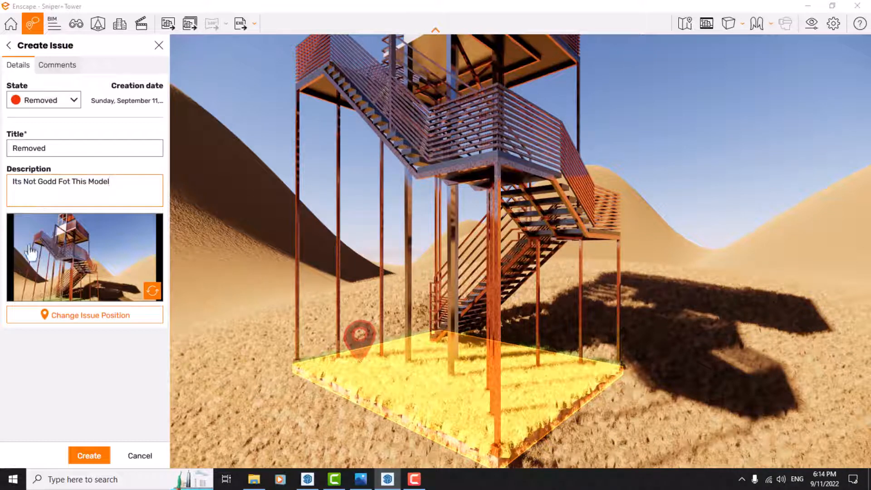
pyautogui.click(91, 453)
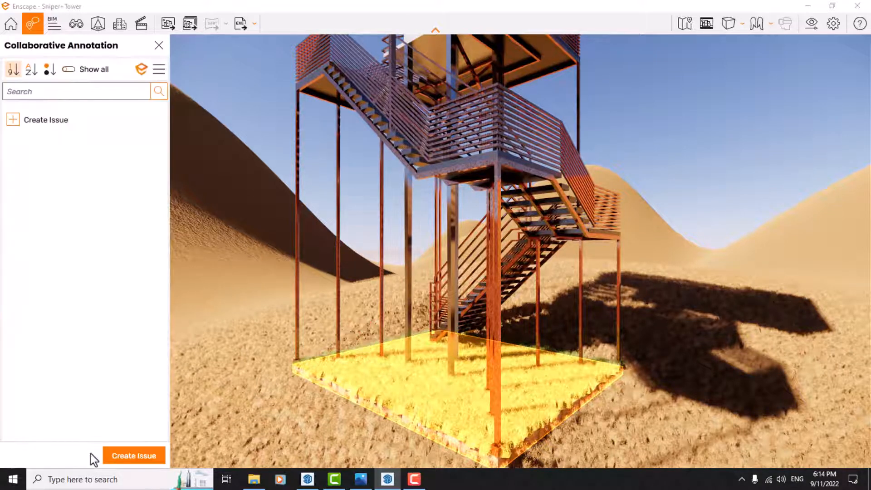
# Create another issue titled "A" in the New state, with its marker on the tower's grass base.
pyautogui.scroll(-5, 375, 238)
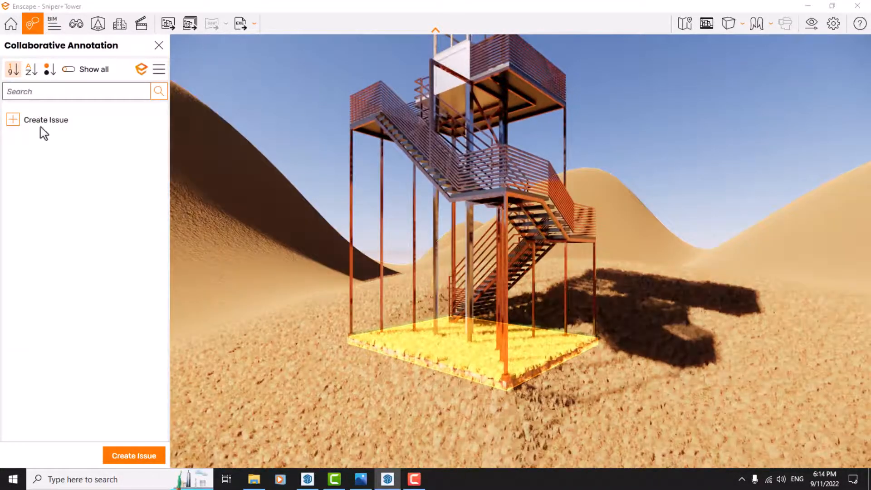
pyautogui.click(40, 125)
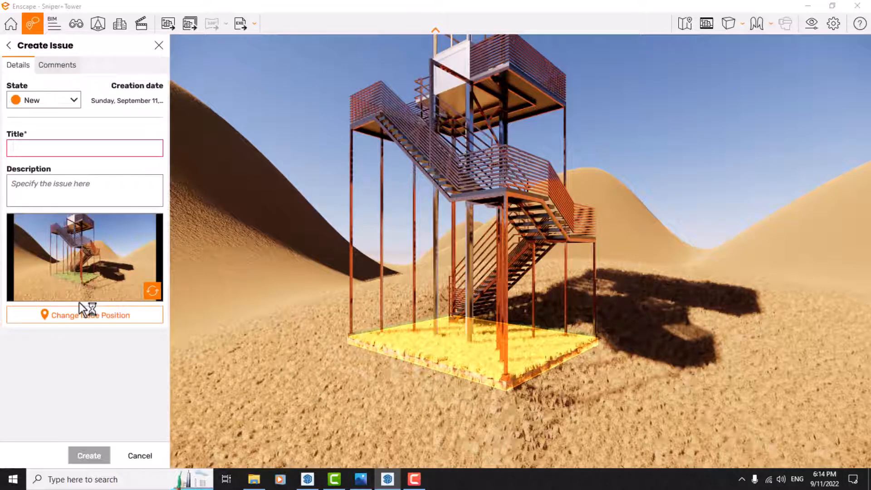
pyautogui.click(81, 318)
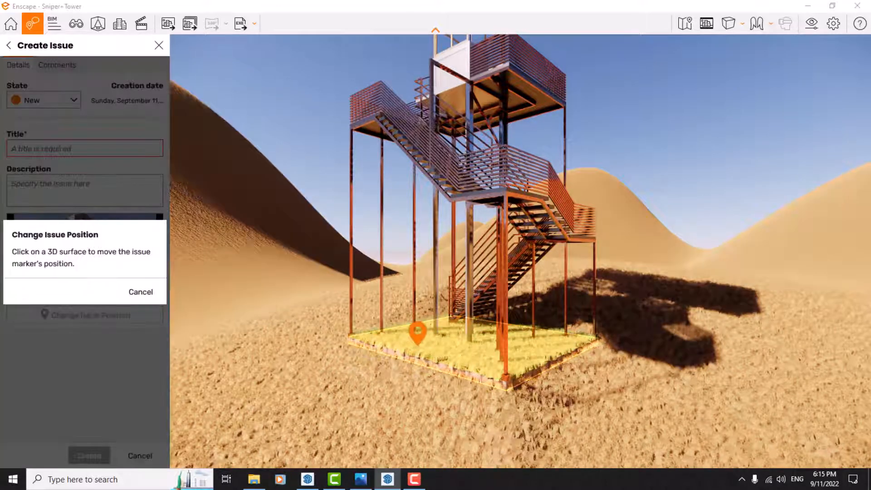
pyautogui.click(417, 345)
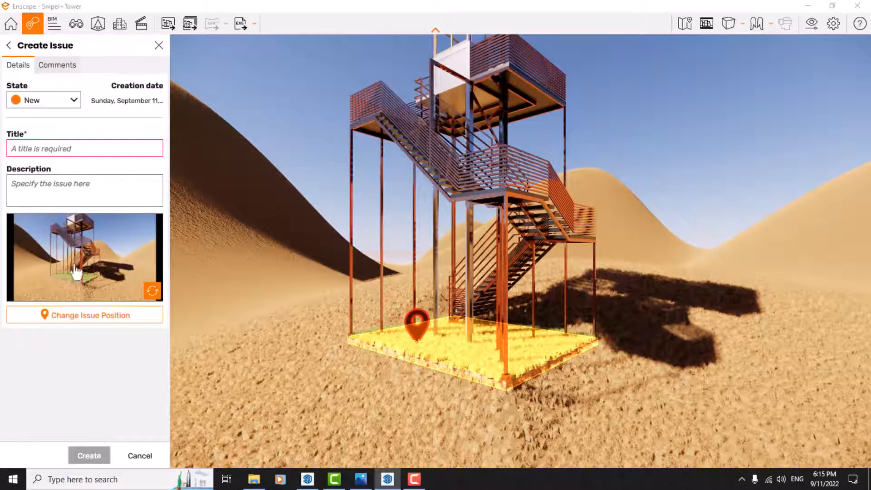
pyautogui.click(48, 147)
pyautogui.write('A')
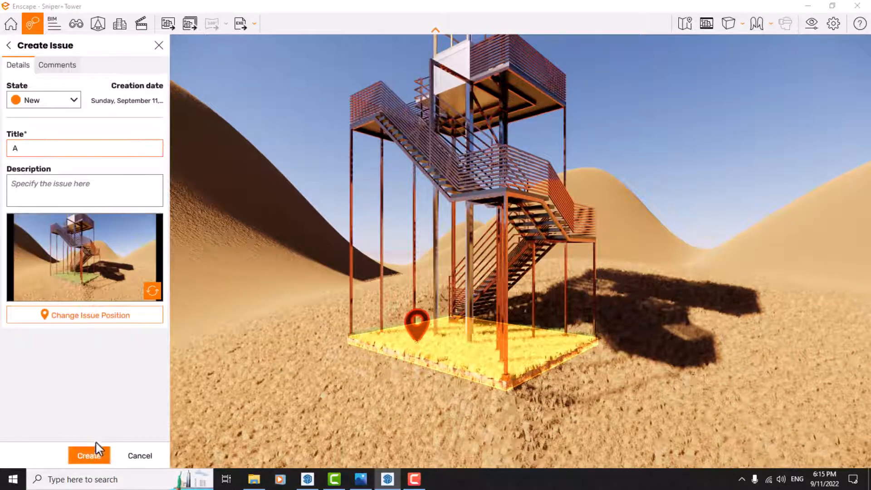
pyautogui.click(89, 456)
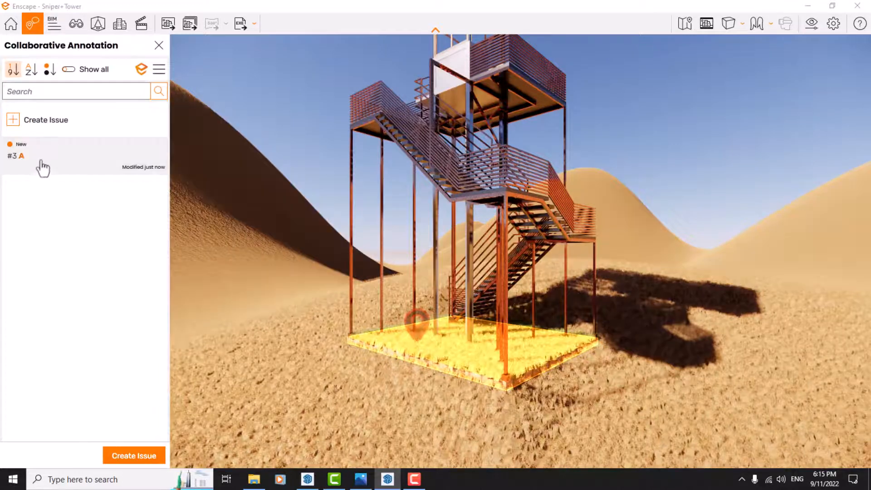
# Review the details of issue A and the options for exporting and importing issues as BCF.
pyautogui.click(40, 163)
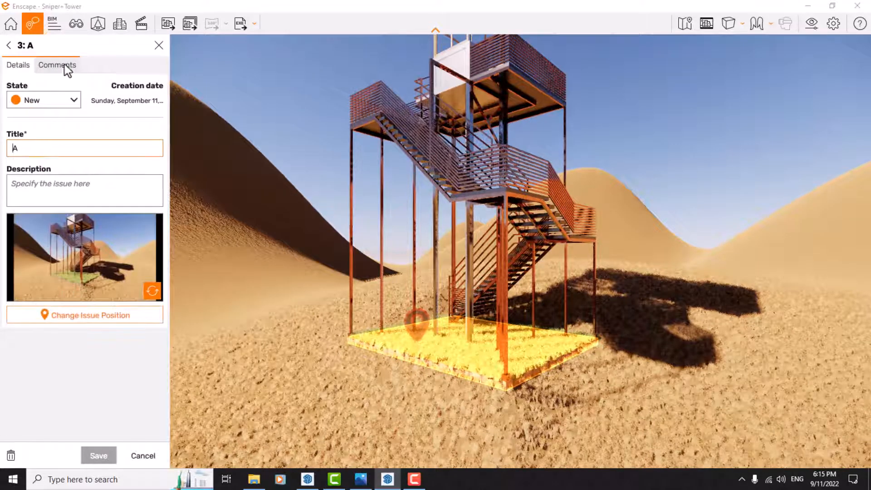
pyautogui.click(9, 47)
pyautogui.click(159, 70)
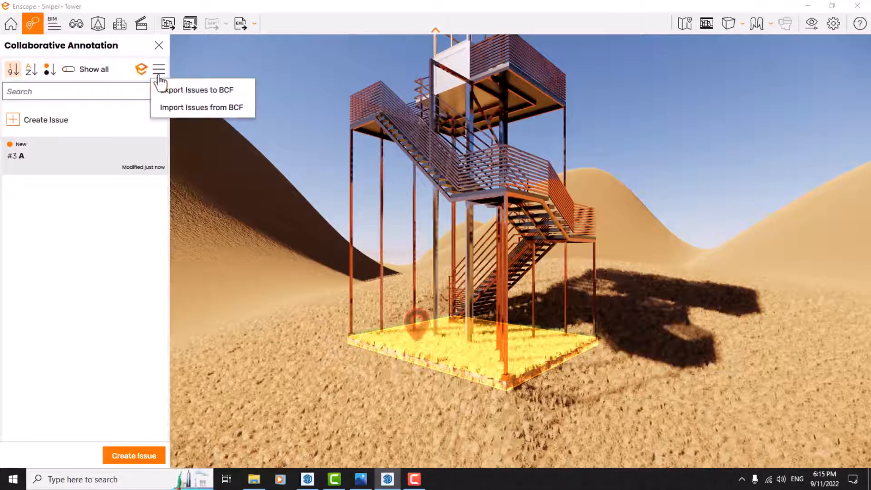
pyautogui.click(78, 277)
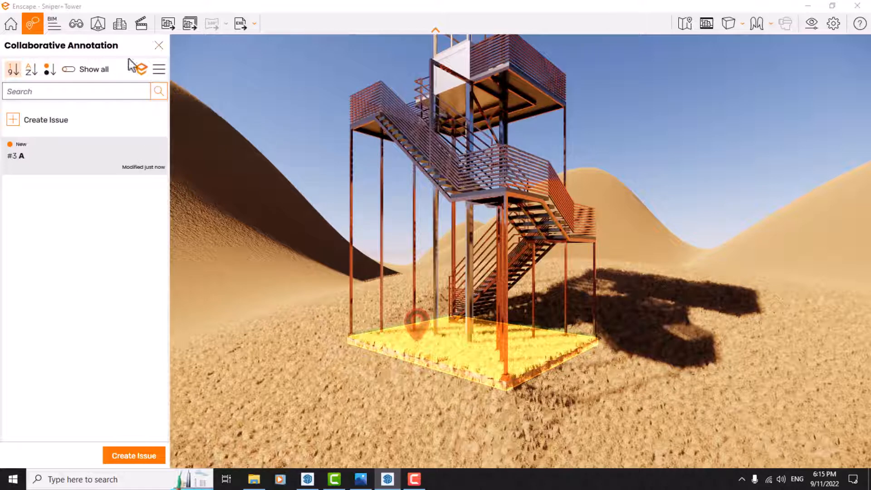
# Show all issues in the list and permanently delete the one titled "Removed Model".
pyautogui.click(68, 72)
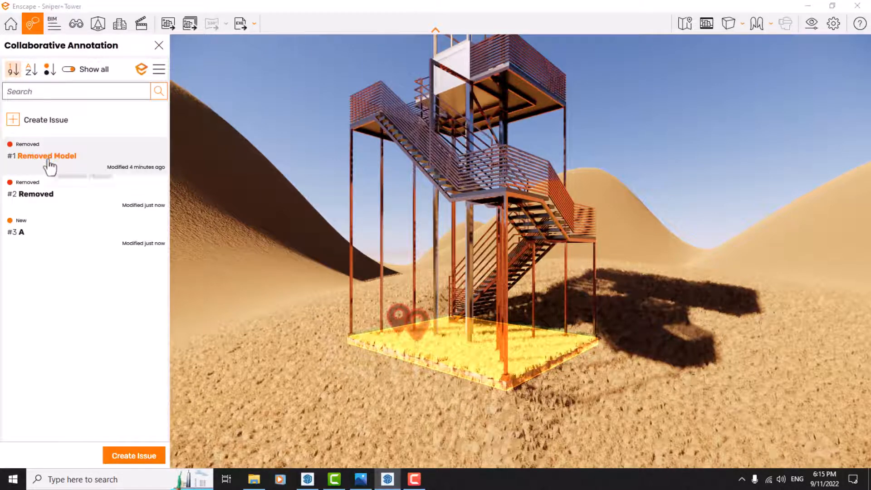
pyautogui.click(50, 163)
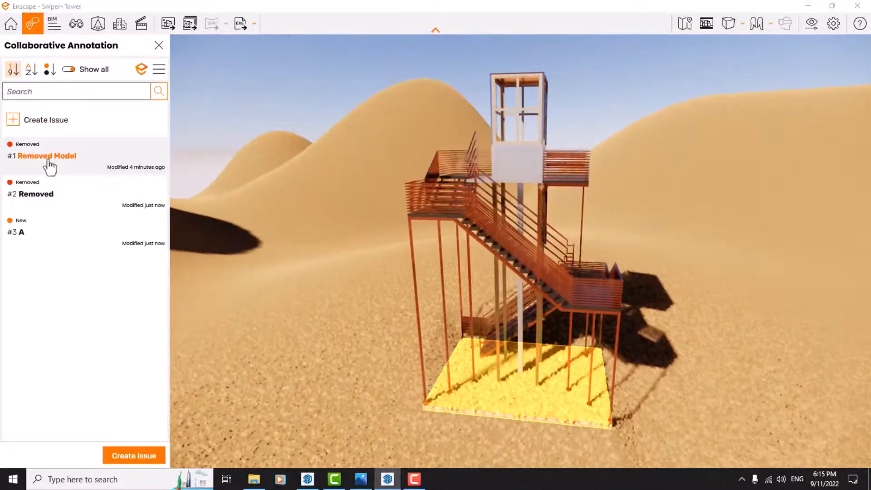
pyautogui.click(48, 165)
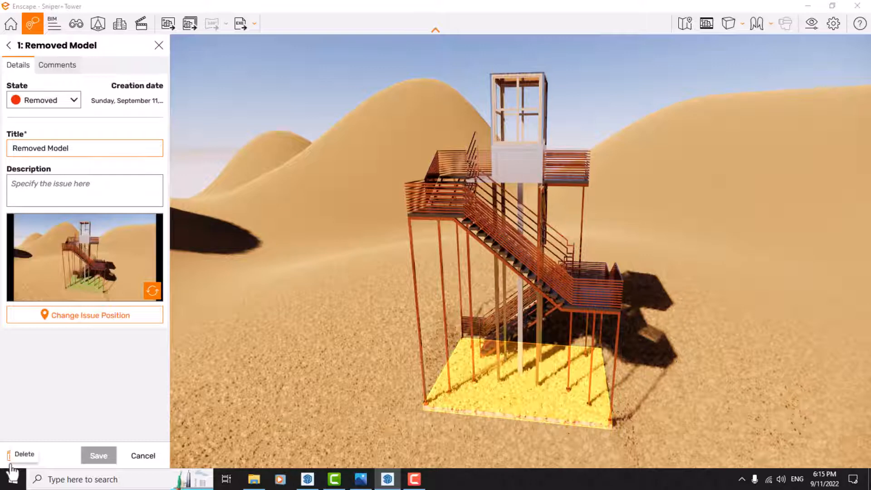
pyautogui.click(10, 456)
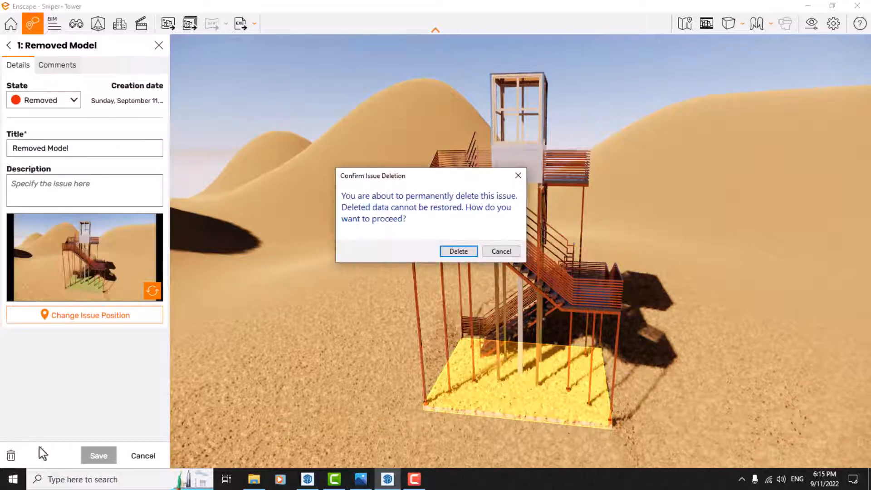
pyautogui.click(462, 251)
# Permanently delete the issue titled "Removed".
pyautogui.click(84, 158)
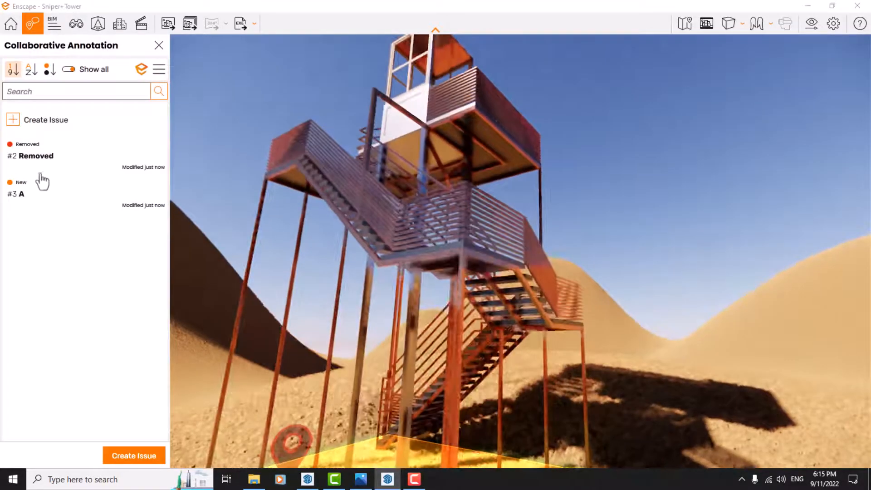
pyautogui.click(29, 164)
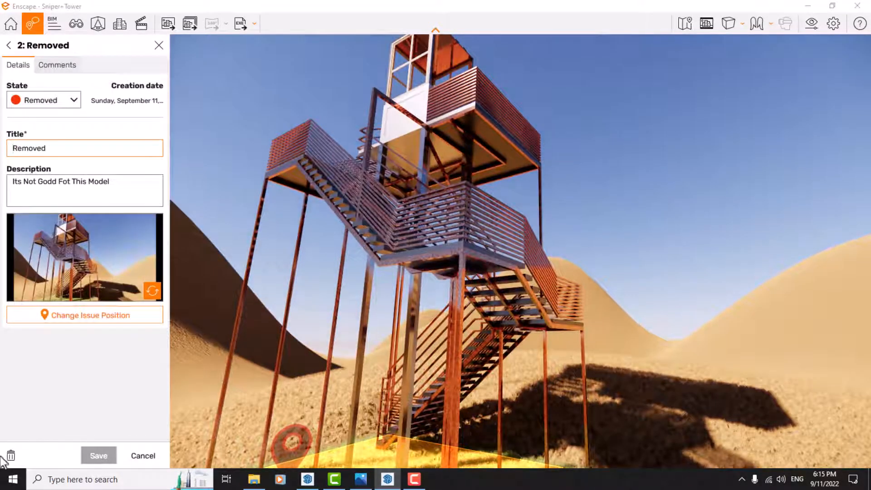
pyautogui.click(11, 456)
pyautogui.click(461, 252)
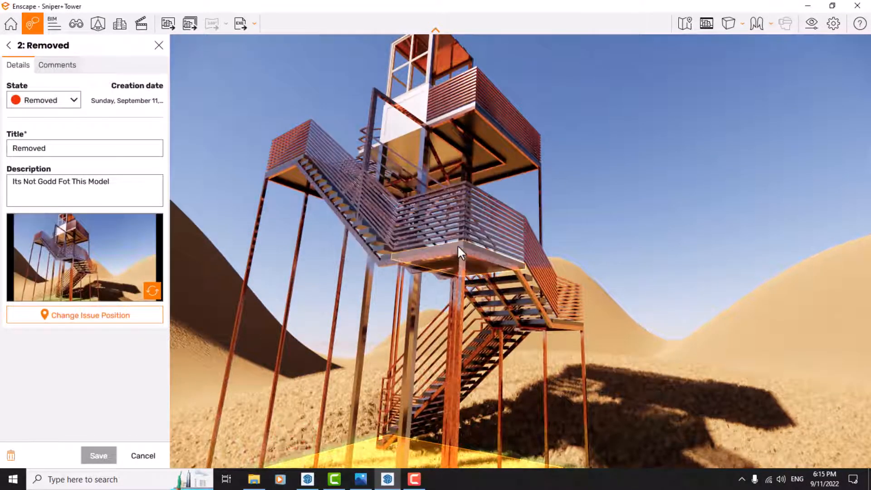
# Permanently delete the issue titled "A" and close Collaborative Annotation.
pyautogui.click(16, 160)
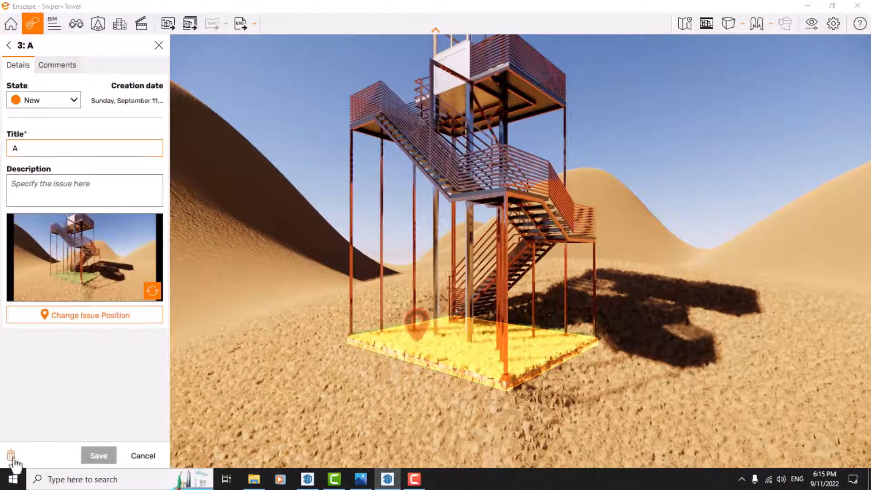
pyautogui.click(10, 456)
pyautogui.click(457, 250)
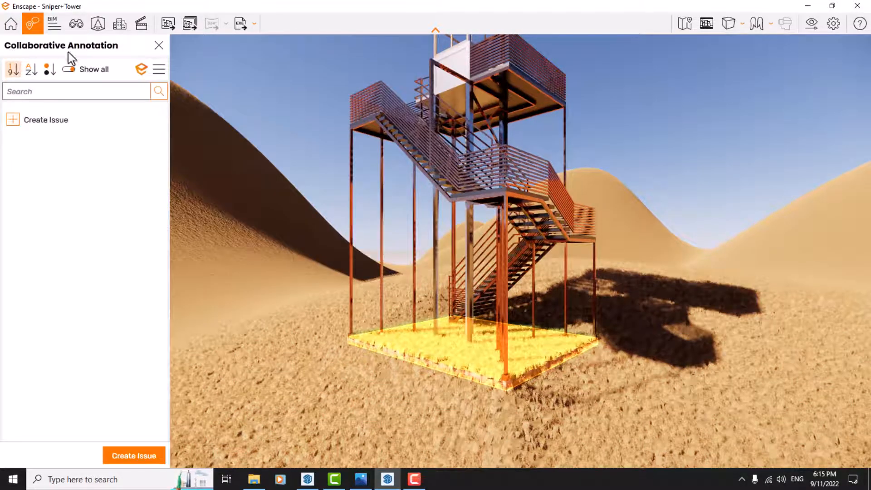
pyautogui.click(158, 44)
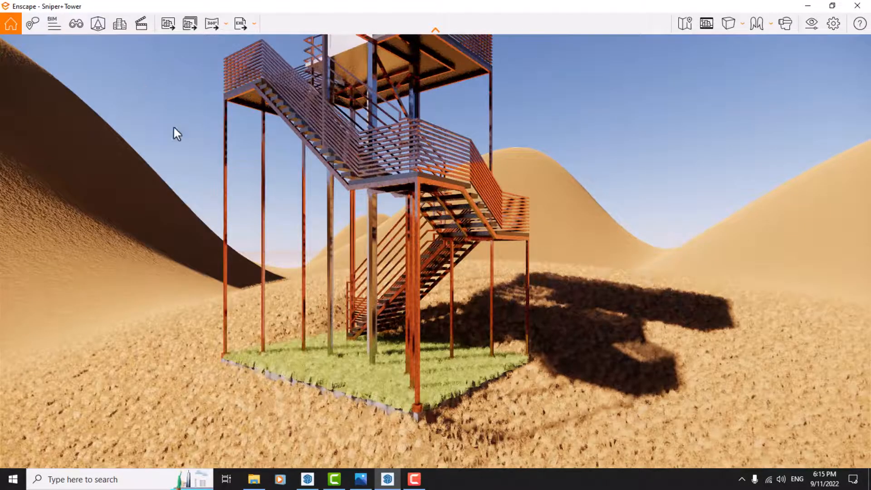
# Check the BIM information for the sniper tower model, and close it again.
pyautogui.moveTo(173, 127); pyautogui.dragTo(165, 93)
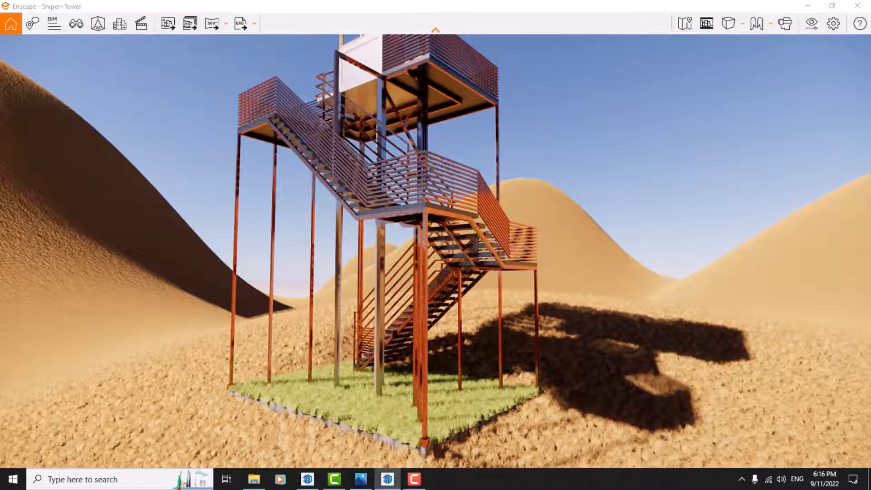
pyautogui.click(51, 26)
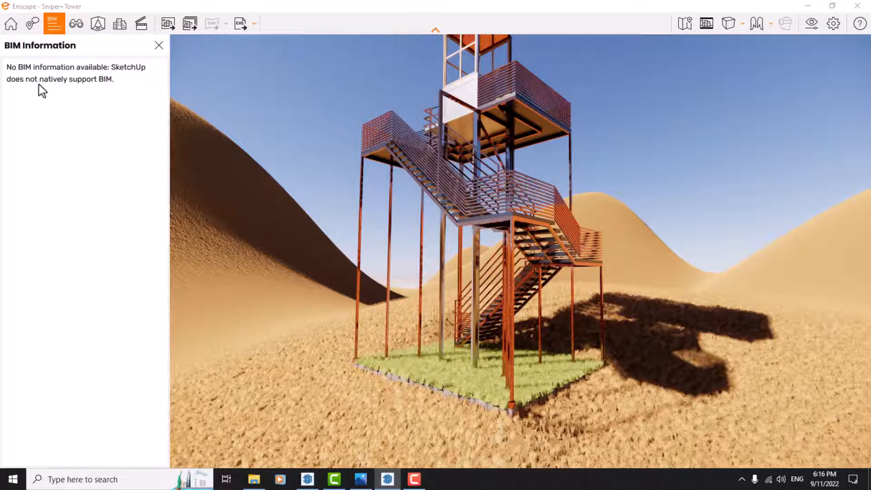
pyautogui.click(158, 45)
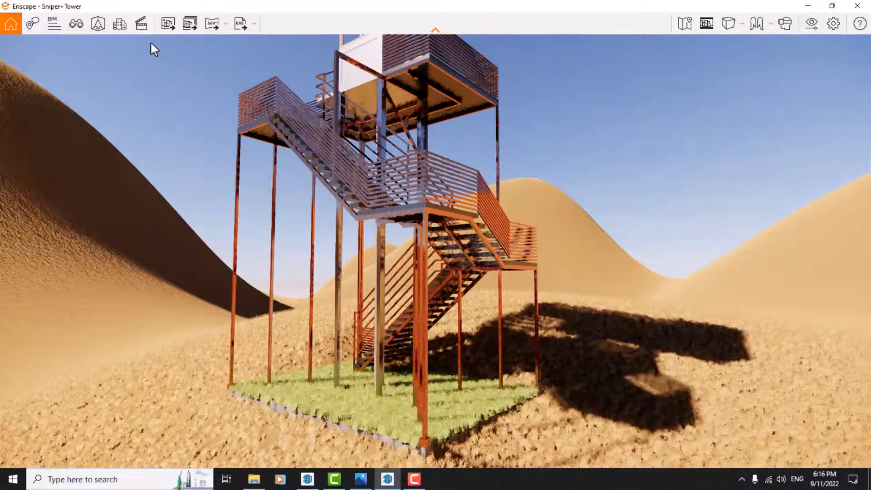
# Preview the saved views Enscape Camera 5 and Post Pro, and finish on Scene 3 before closing View Management.
pyautogui.click(78, 29)
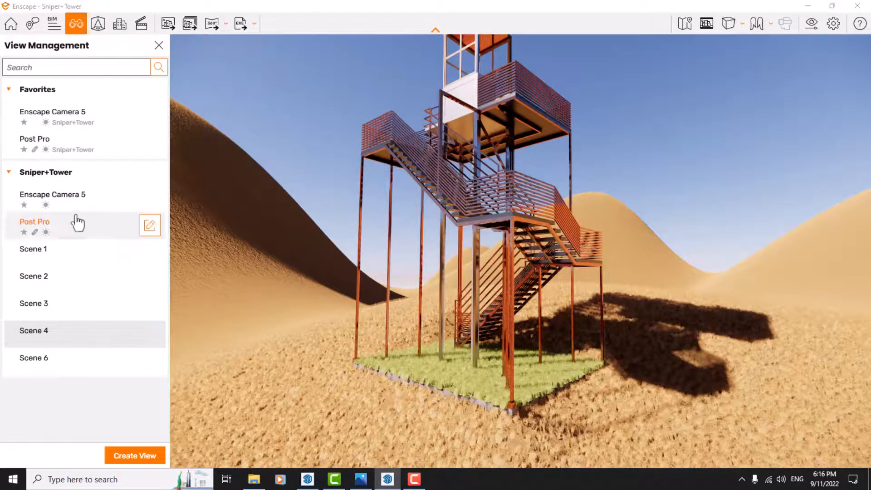
pyautogui.click(50, 126)
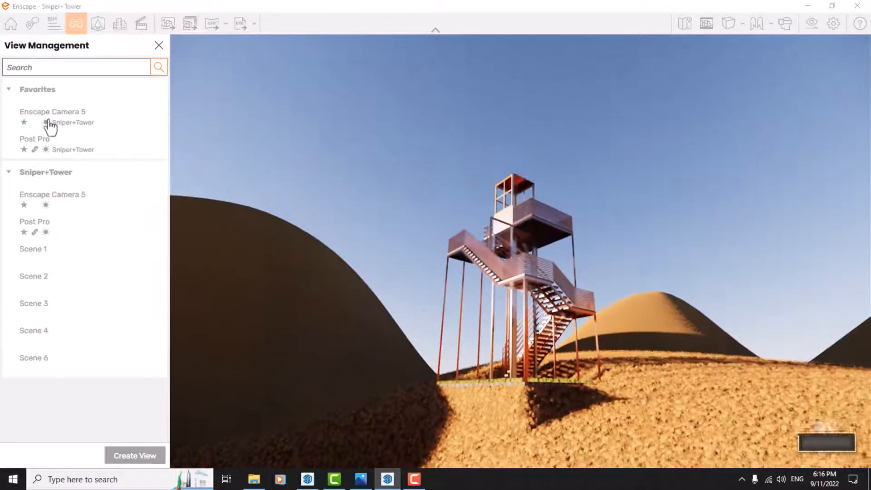
pyautogui.click(51, 145)
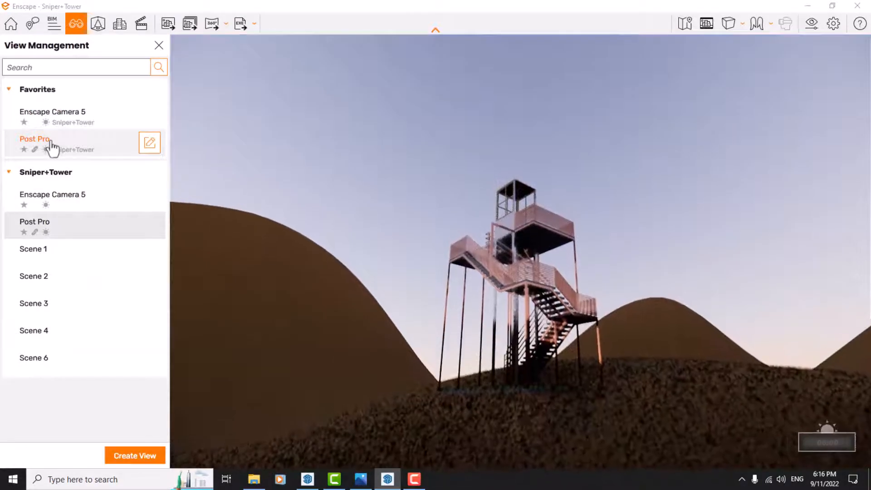
pyautogui.click(73, 310)
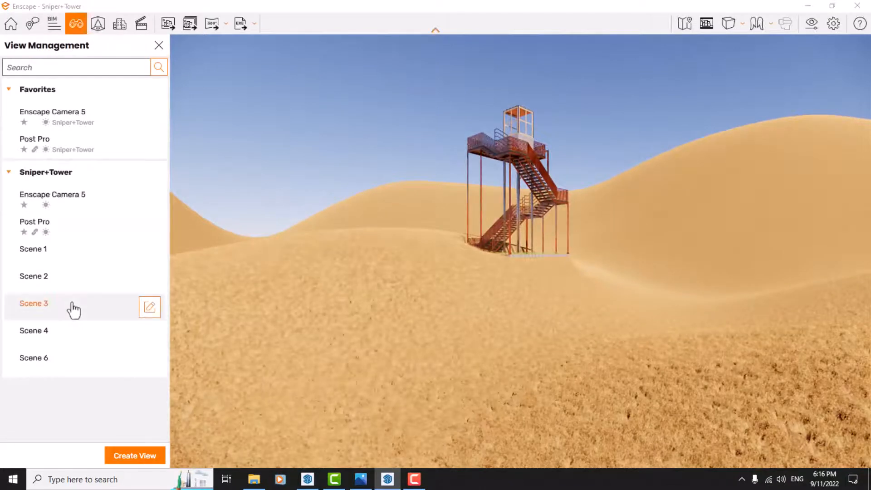
pyautogui.click(159, 46)
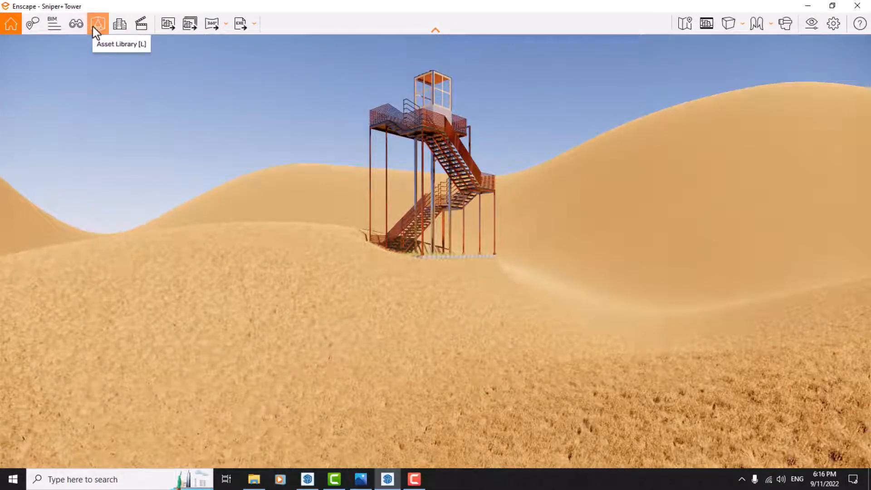
# Switch to the SketchUp window and open the Enscape Asset Library from there.
pyautogui.click(801, 7)
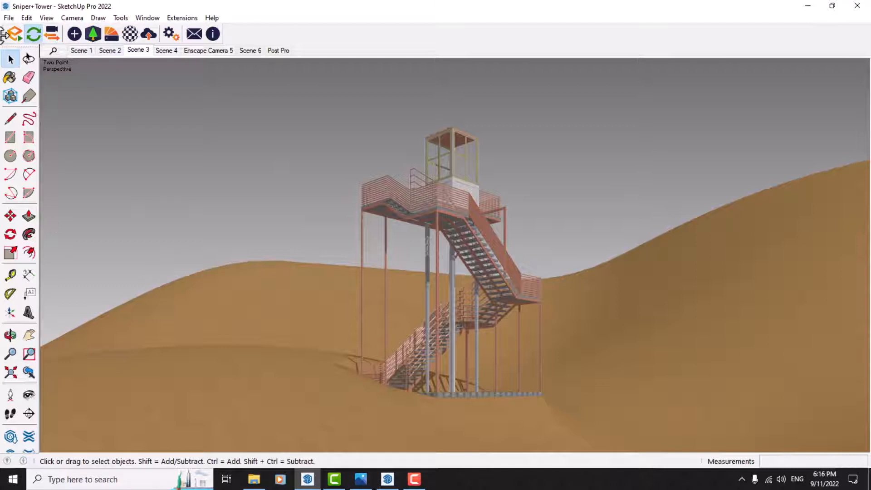
pyautogui.click(93, 33)
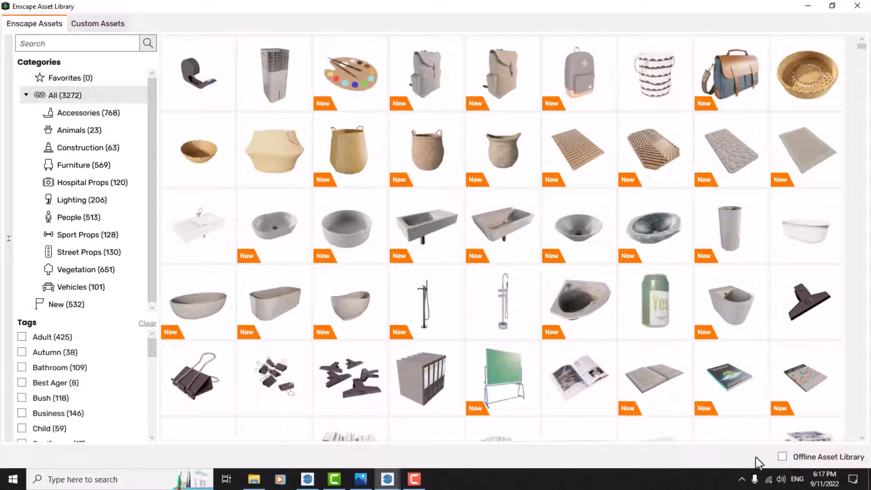
# Review the Offline Asset Library download options without applying them, and look over the list of all assets.
pyautogui.click(782, 456)
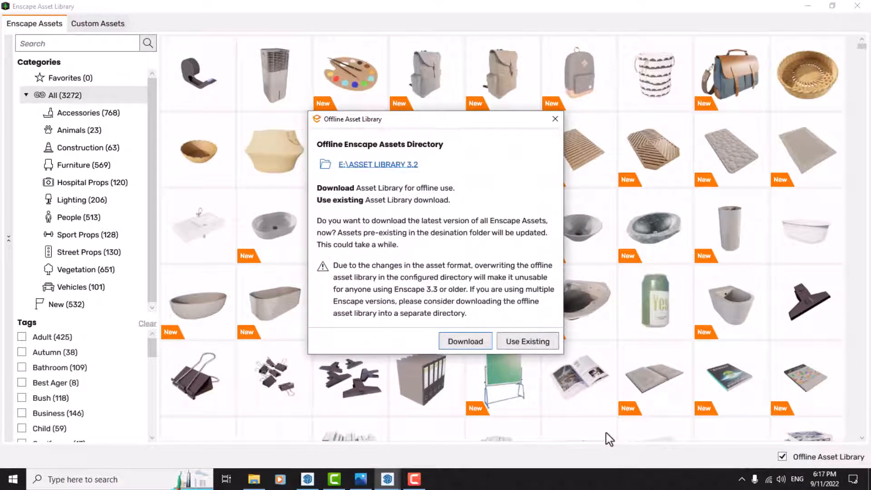
pyautogui.click(555, 119)
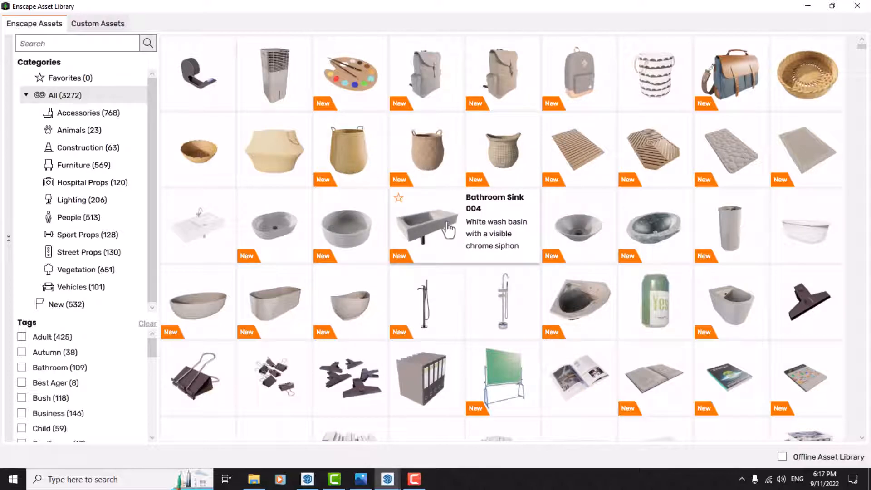
pyautogui.scroll(-3, 447, 229)
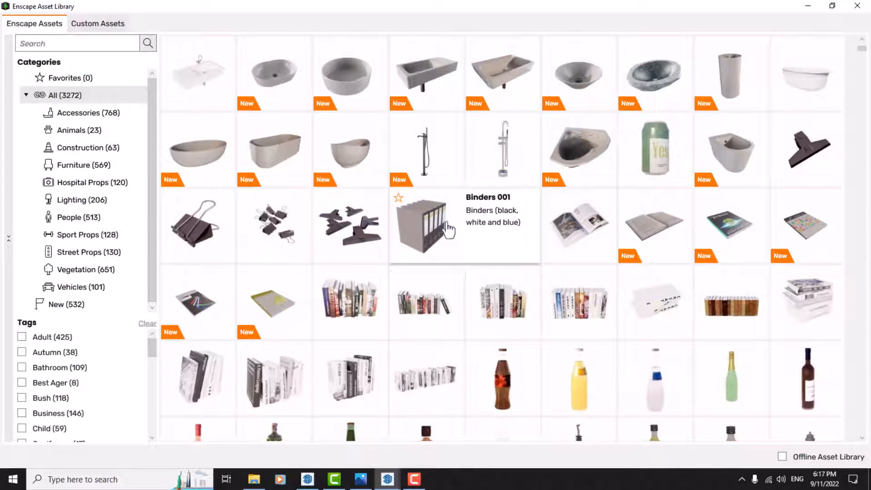
pyautogui.scroll(3, 447, 229)
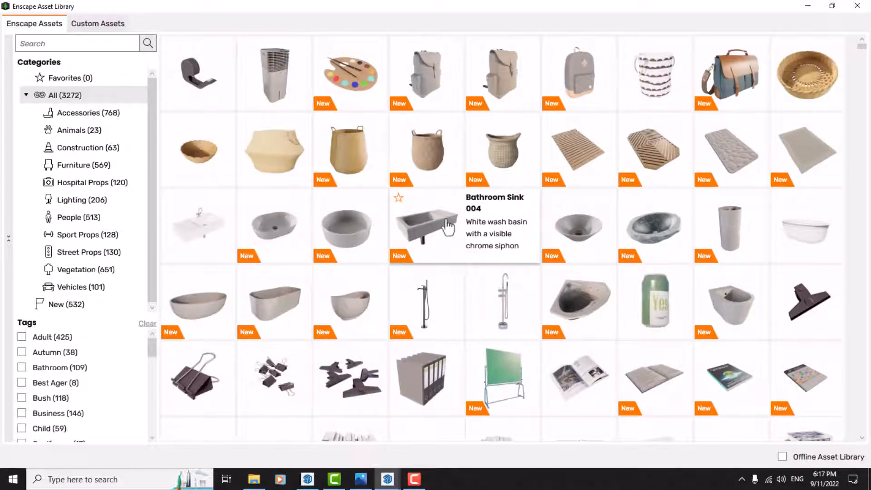
# Browse the assets in the Accessories category.
pyautogui.click(94, 118)
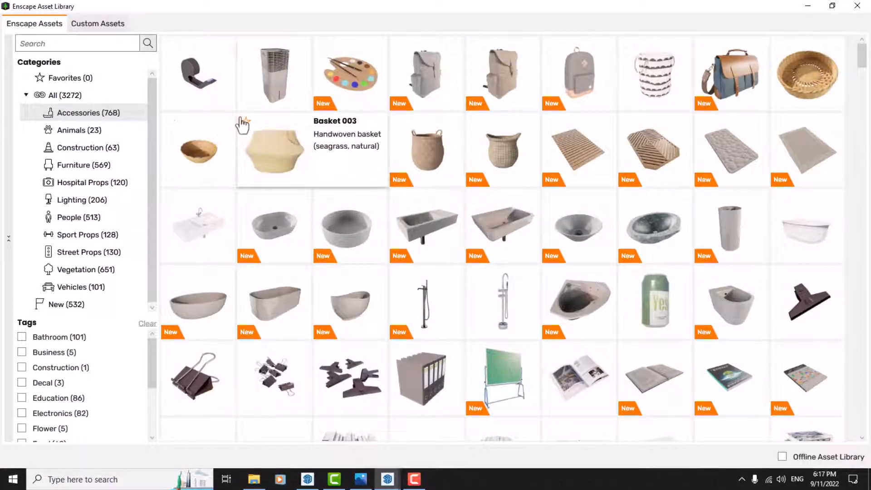
pyautogui.scroll(-10, 240, 124)
pyautogui.scroll(-4, 242, 124)
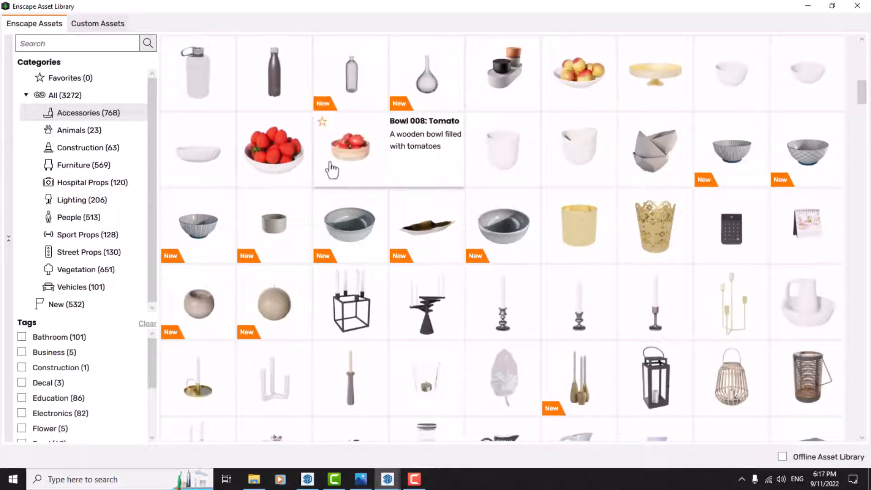
pyautogui.scroll(-3, 332, 170)
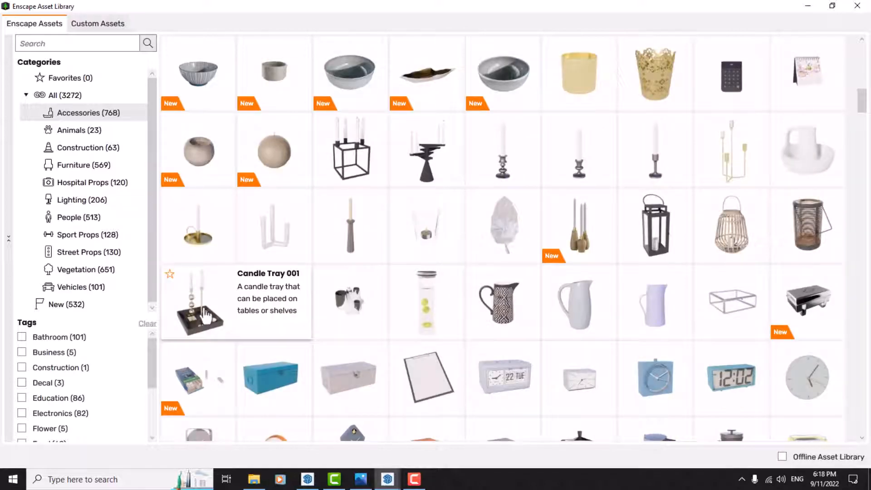
pyautogui.scroll(-7, 206, 314)
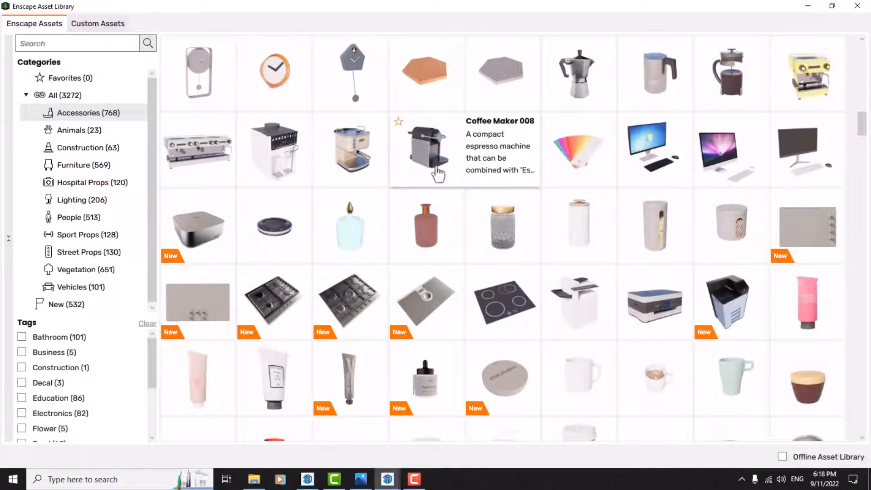
pyautogui.scroll(-4, 437, 173)
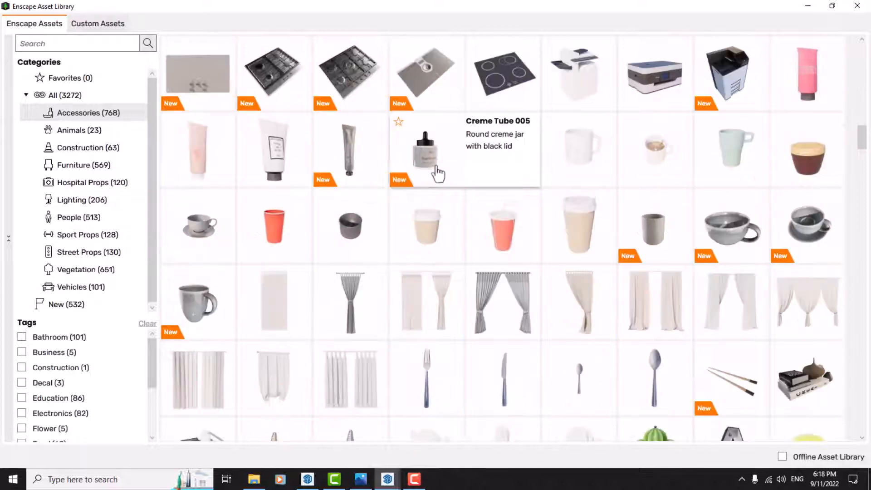
pyautogui.scroll(10, 438, 173)
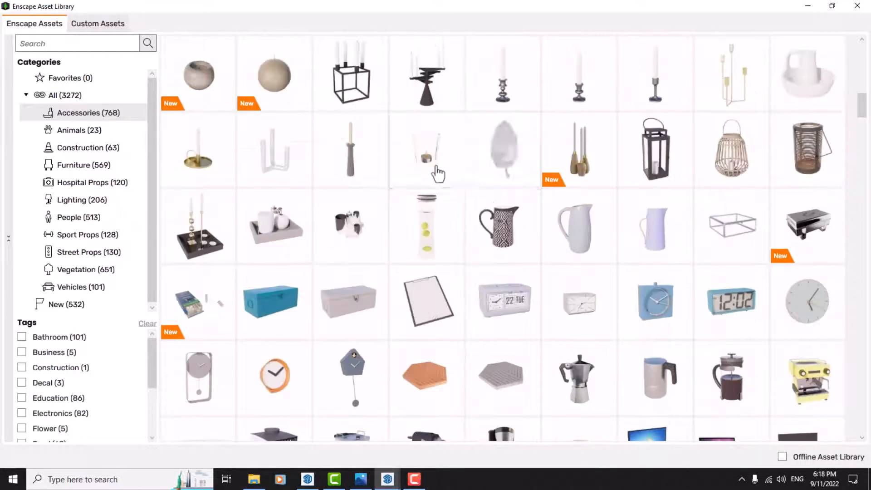
pyautogui.scroll(3, 438, 173)
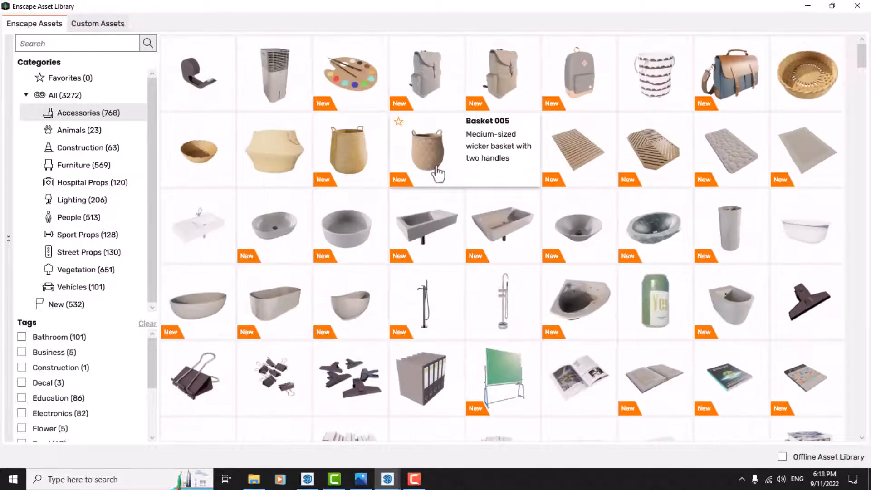
# Look through the Animals category, checking the names of several birds and dogs.
pyautogui.click(109, 132)
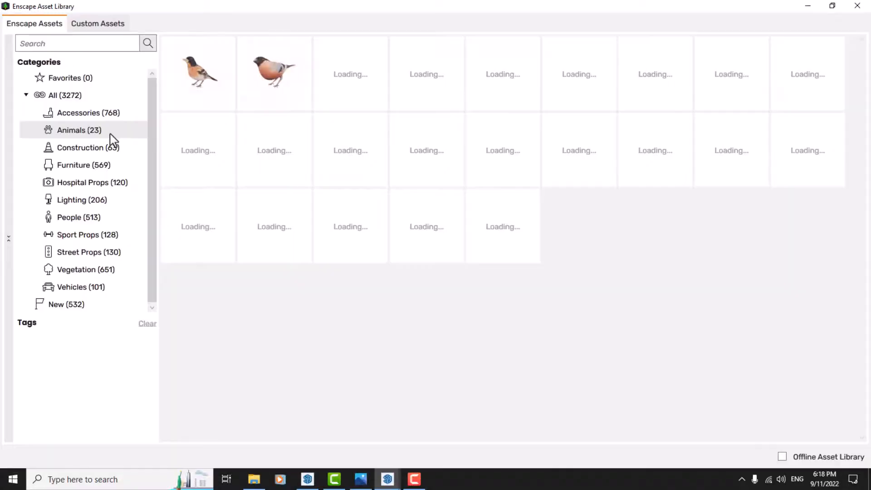
pyautogui.moveTo(231, 105)
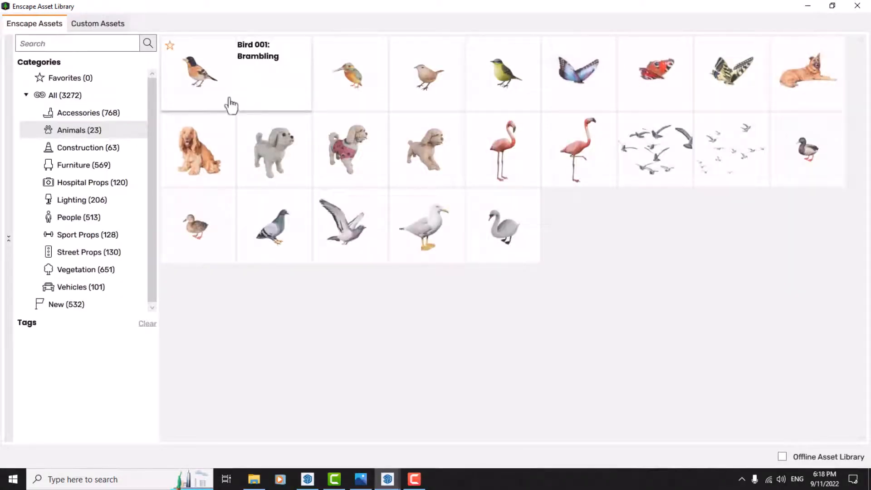
pyautogui.moveTo(659, 178)
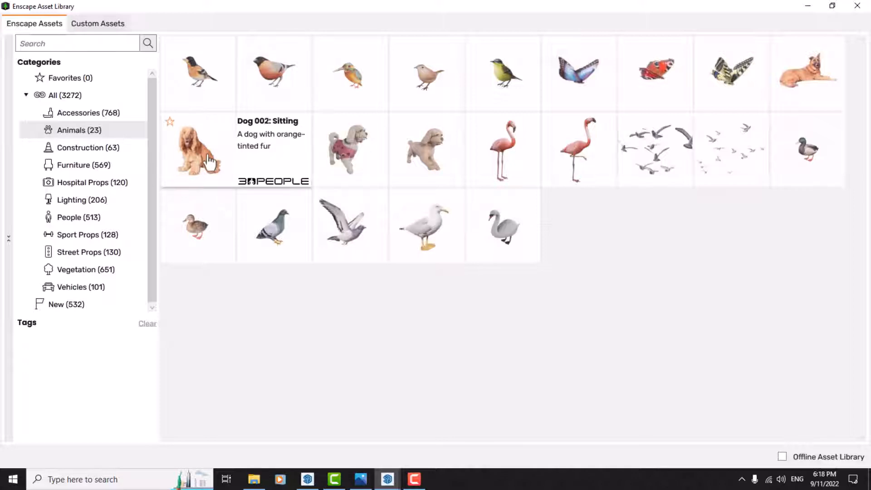
pyautogui.moveTo(322, 211)
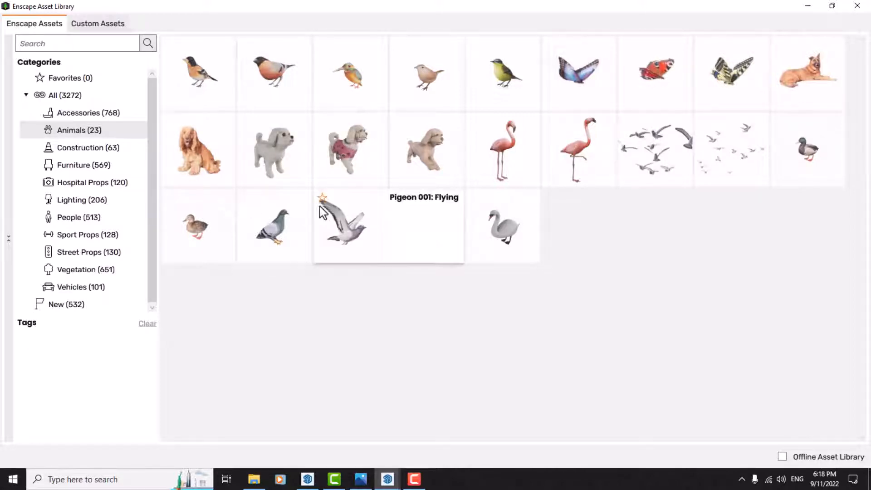
# Browse the Construction category, and list the Furniture assets.
pyautogui.click(100, 147)
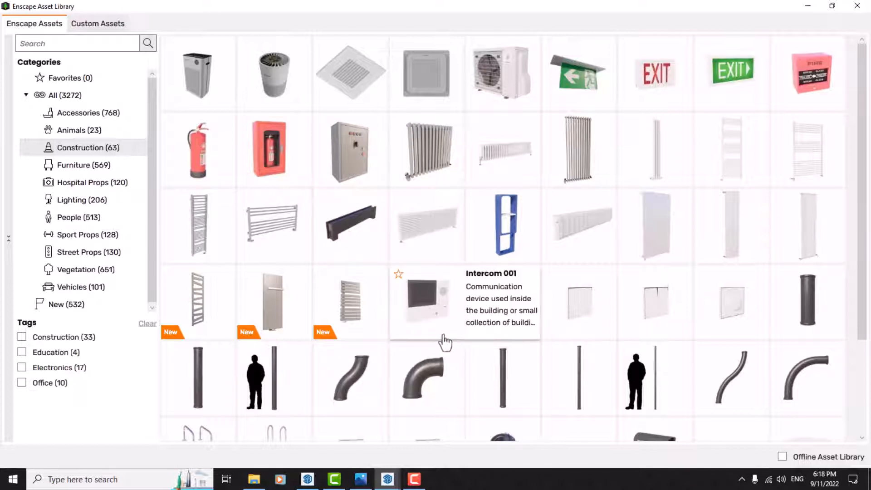
pyautogui.scroll(-3, 511, 300)
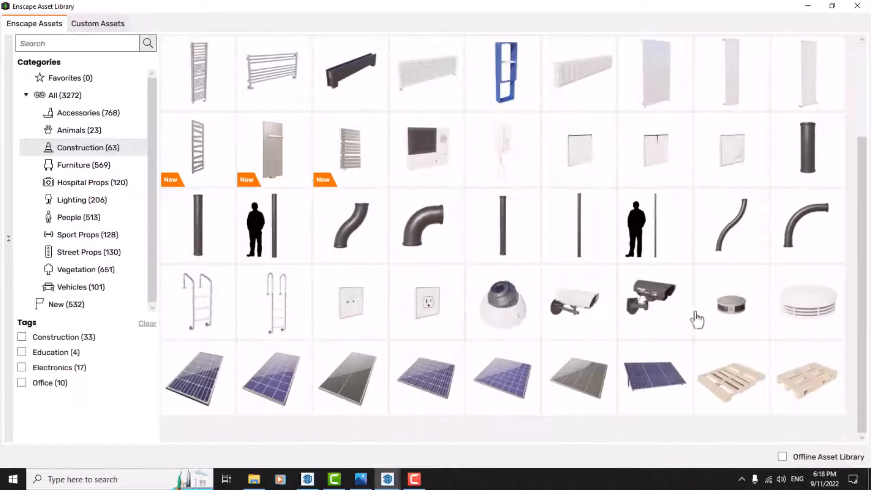
pyautogui.click(116, 159)
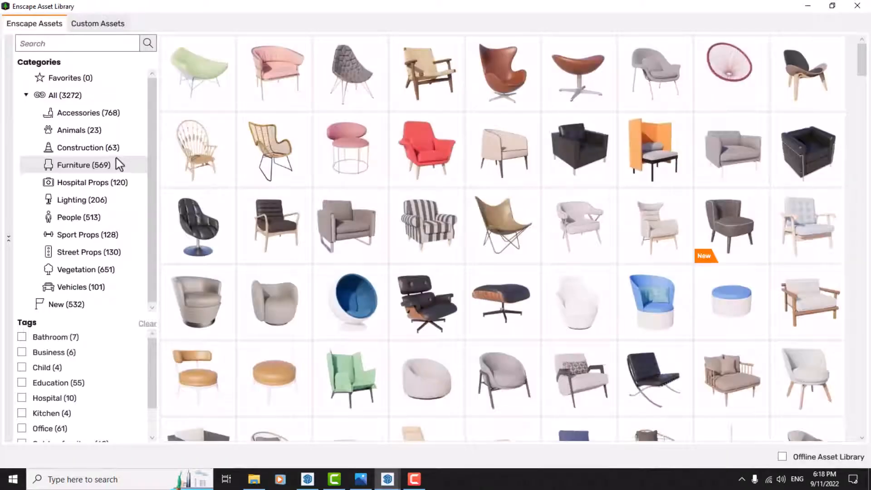
# Look through the Hospital Props category, checking the descriptions of individual assets.
pyautogui.click(72, 188)
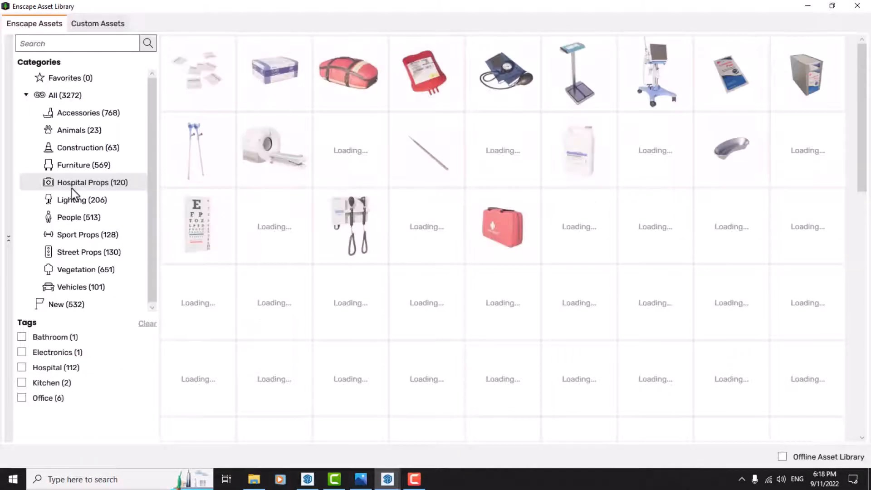
pyautogui.moveTo(205, 159)
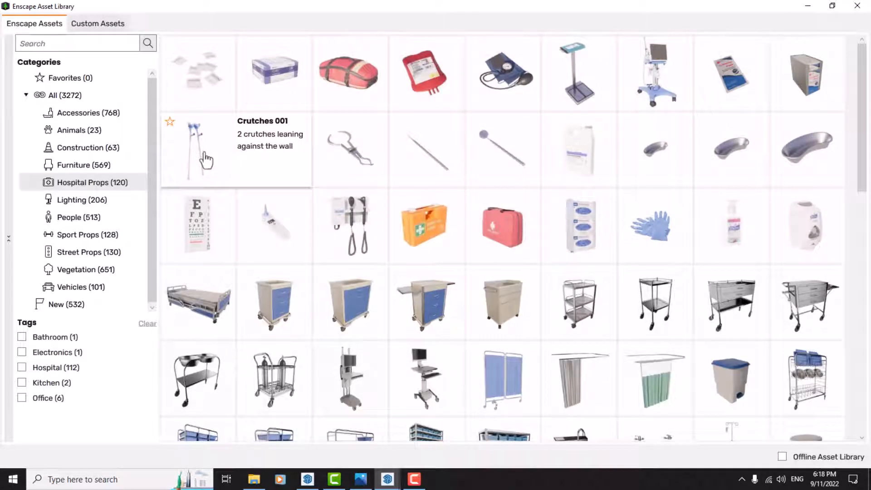
pyautogui.moveTo(207, 232)
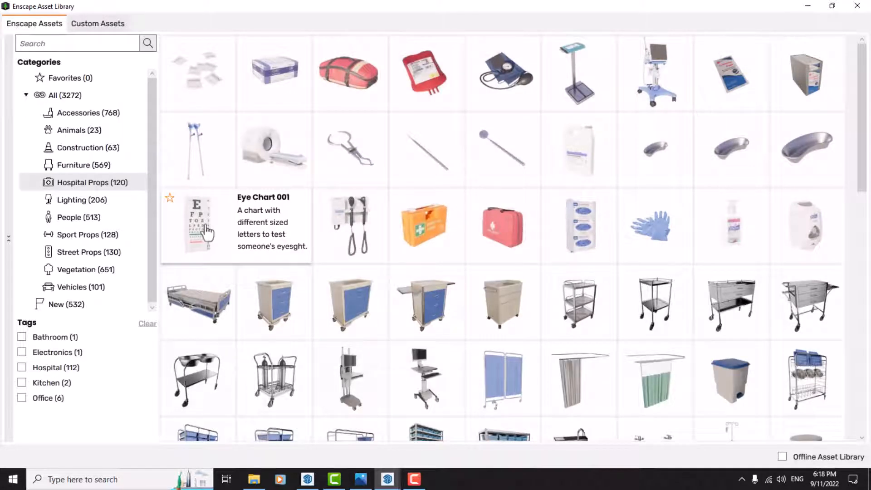
pyautogui.moveTo(207, 318)
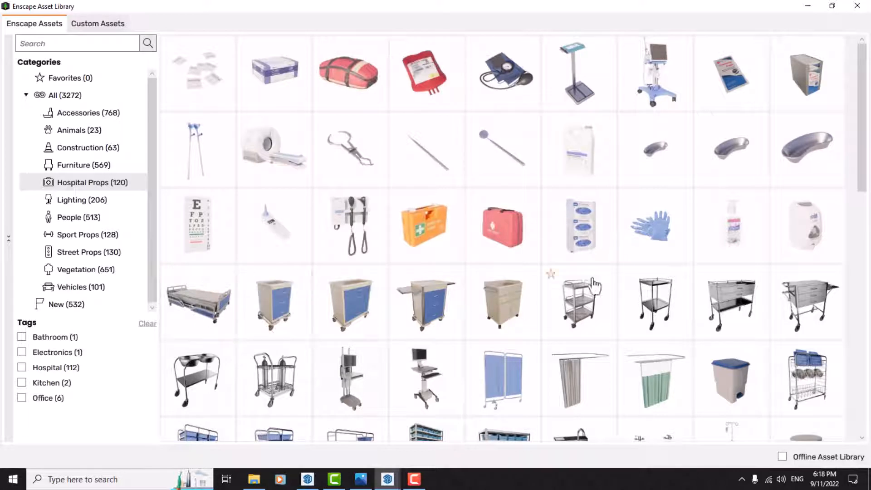
# Look through the Lighting category, checking the descriptions of a floor lamp and a wall lamp.
pyautogui.moveTo(659, 245)
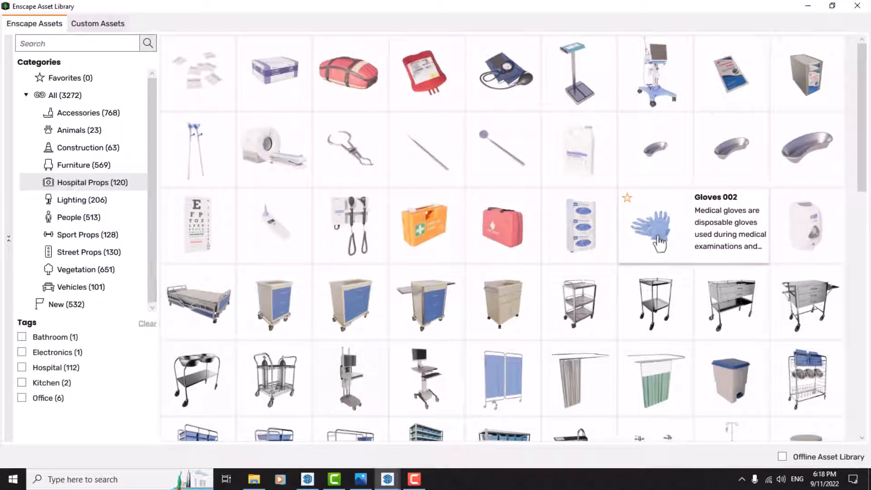
pyautogui.click(59, 202)
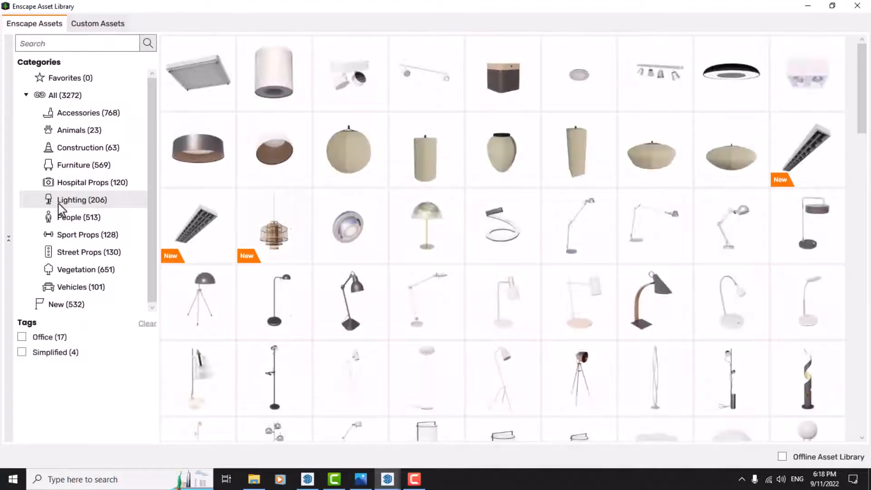
pyautogui.scroll(-5, 347, 195)
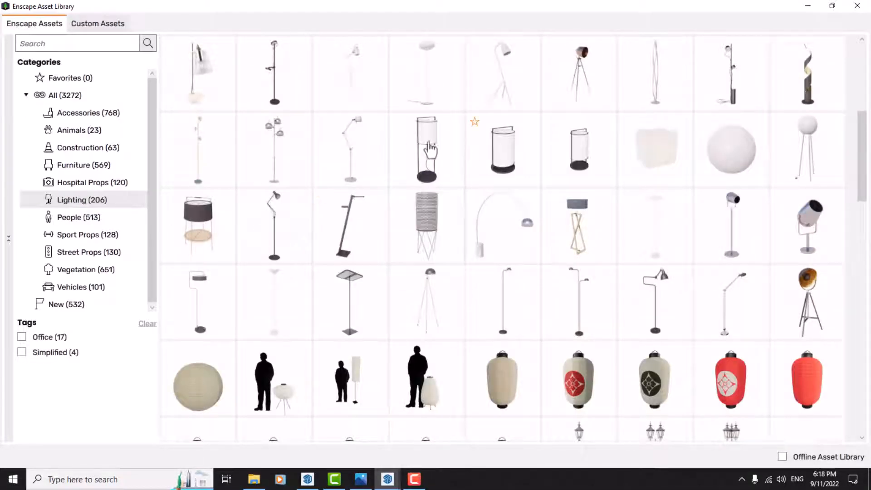
pyautogui.moveTo(428, 152)
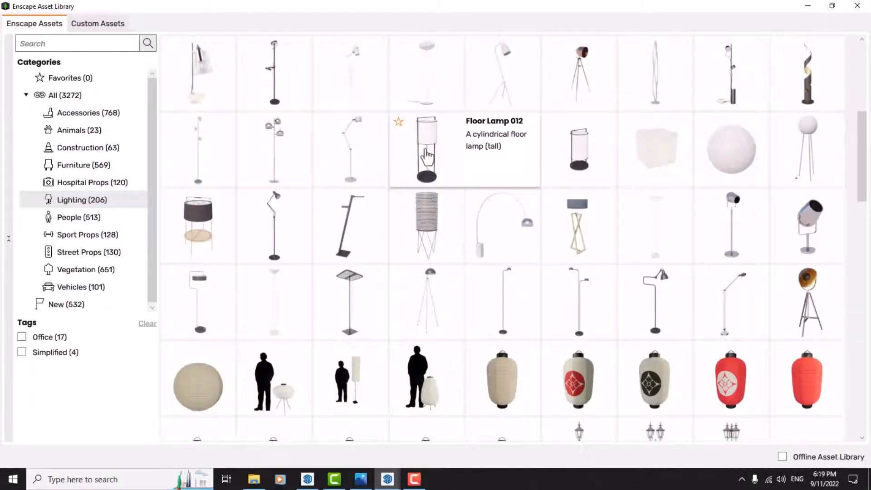
pyautogui.scroll(-12, 426, 156)
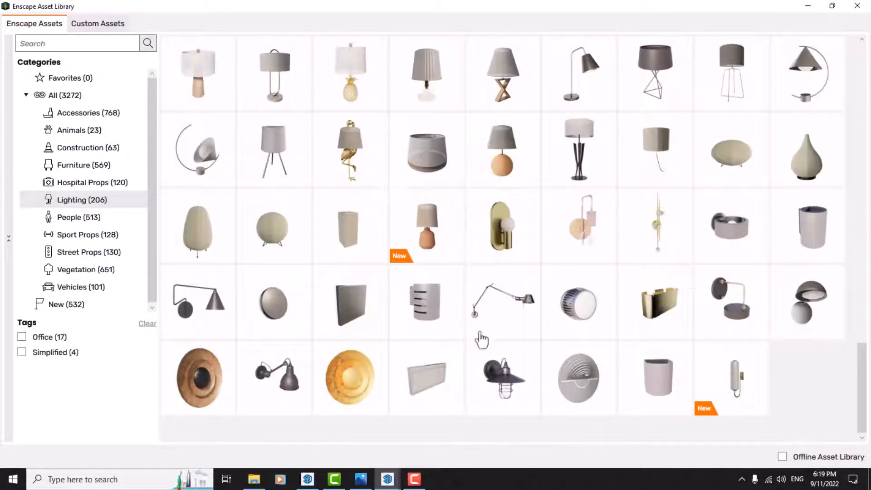
pyautogui.moveTo(504, 385)
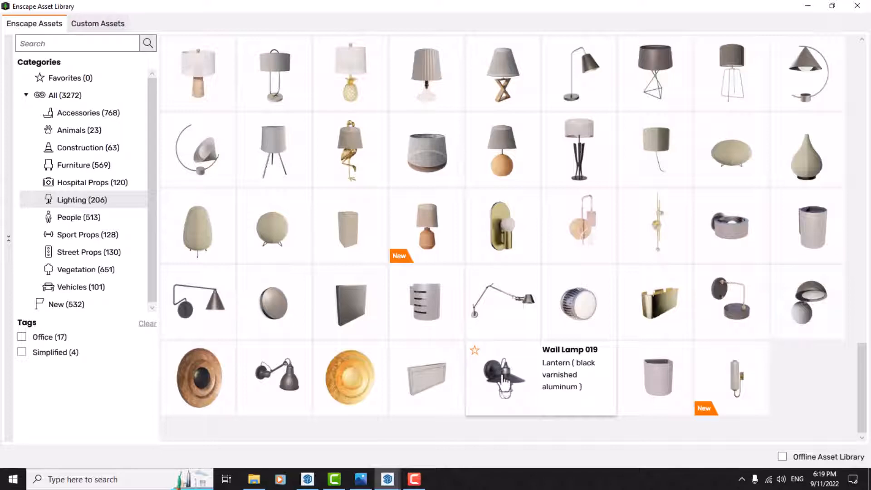
# Check a seated figure in the People category, and browse the Sport Props assets.
pyautogui.click(86, 215)
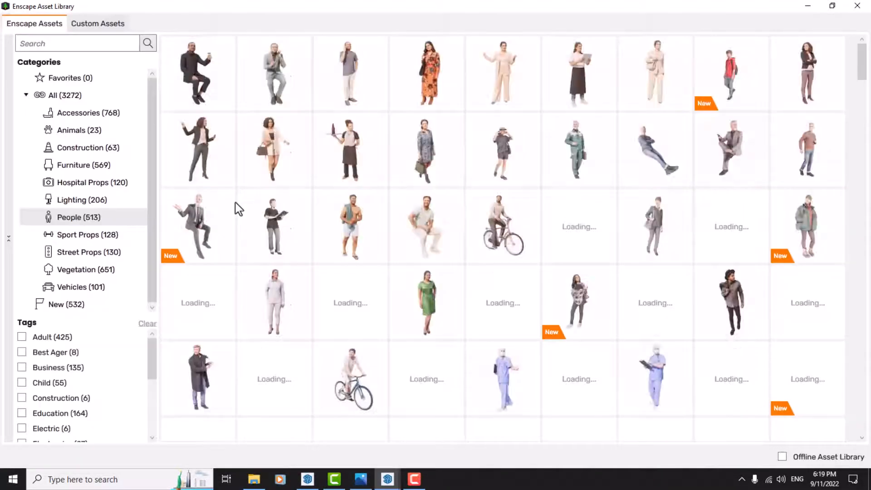
pyautogui.moveTo(210, 83)
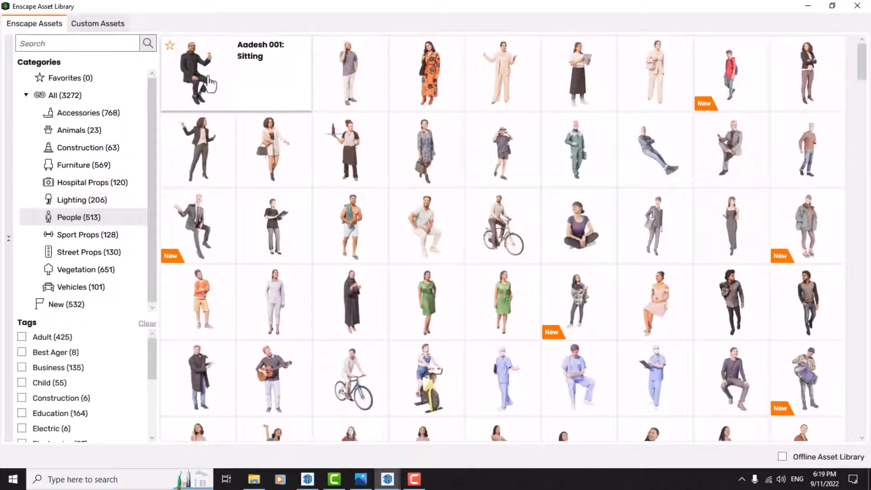
pyautogui.click(82, 234)
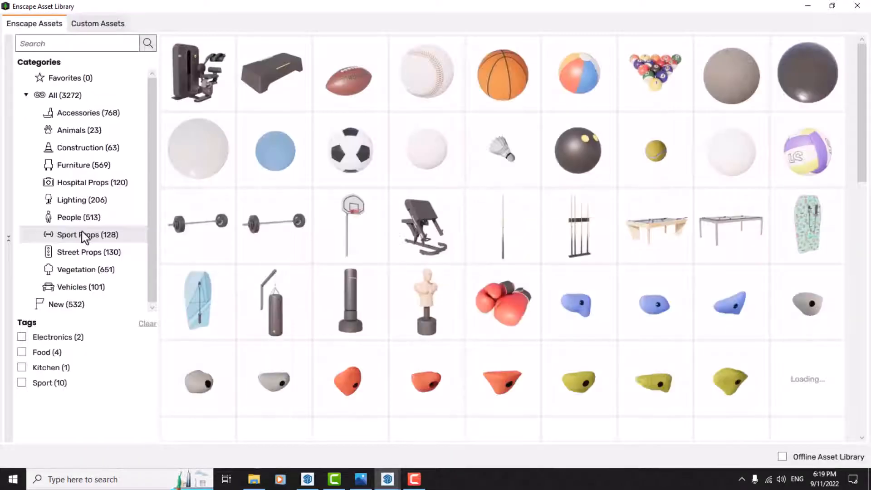
pyautogui.moveTo(353, 222)
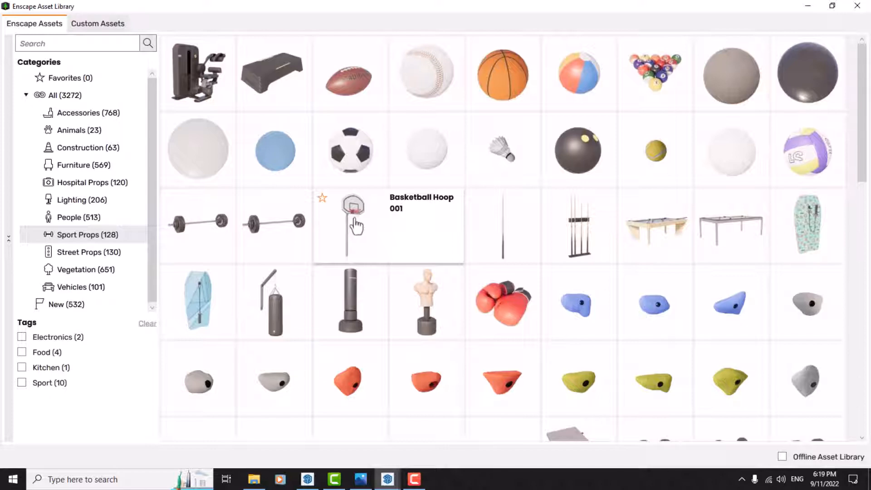
pyautogui.scroll(-6, 356, 226)
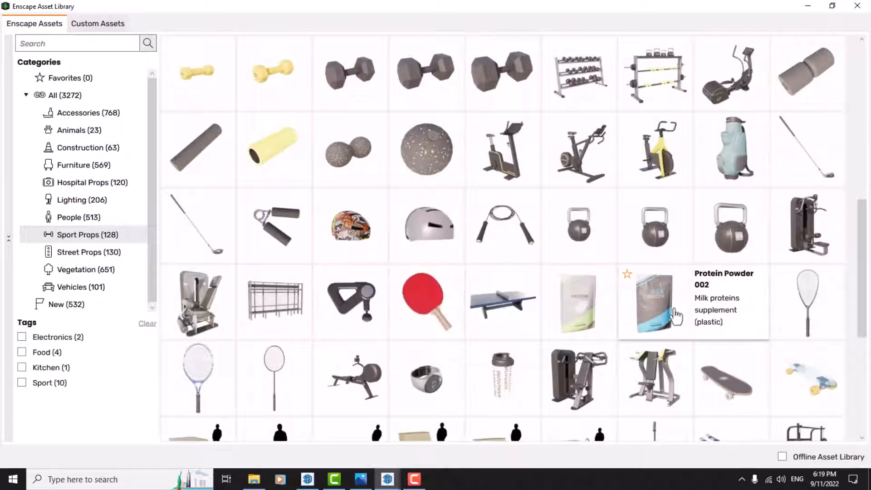
pyautogui.scroll(-2, 676, 316)
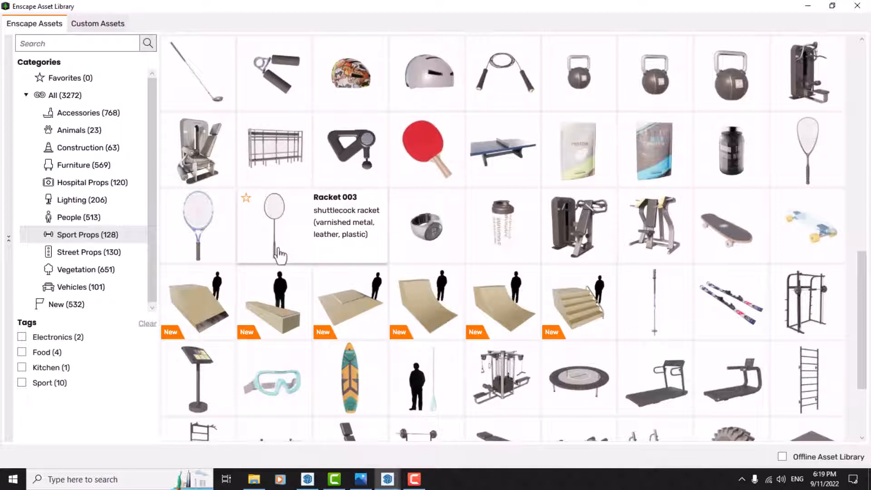
# Look through the Street Props category, from the barriers and fences down to the surrounding buildings.
pyautogui.click(99, 255)
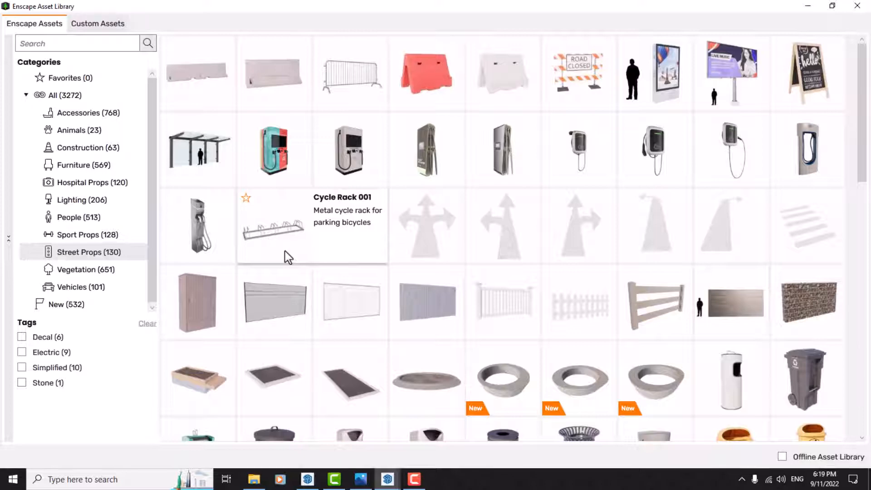
pyautogui.scroll(-3, 287, 257)
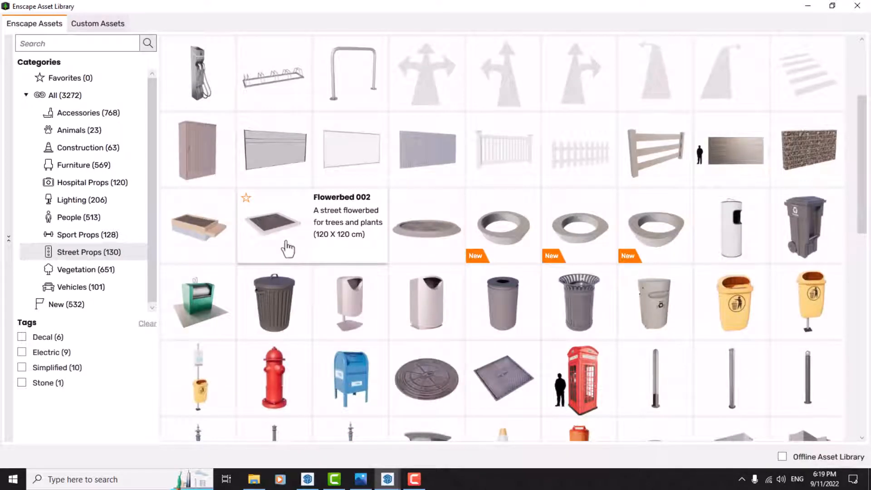
pyautogui.scroll(-1, 287, 249)
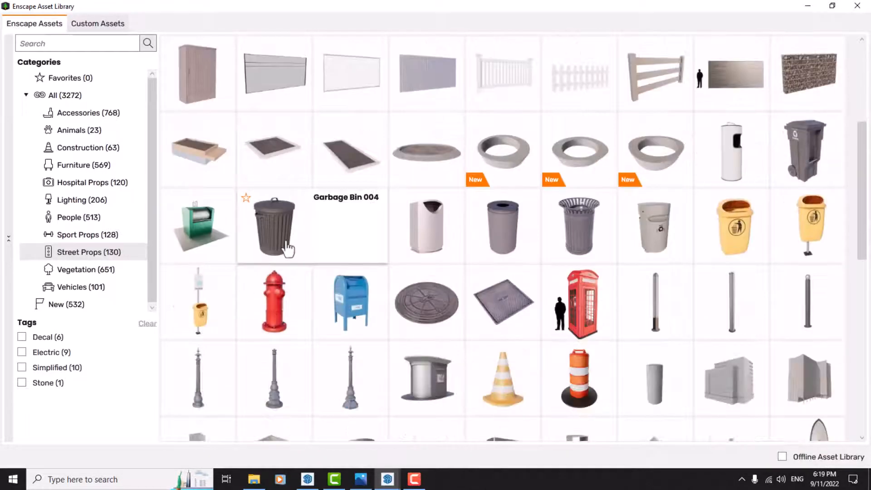
pyautogui.scroll(-1, 287, 248)
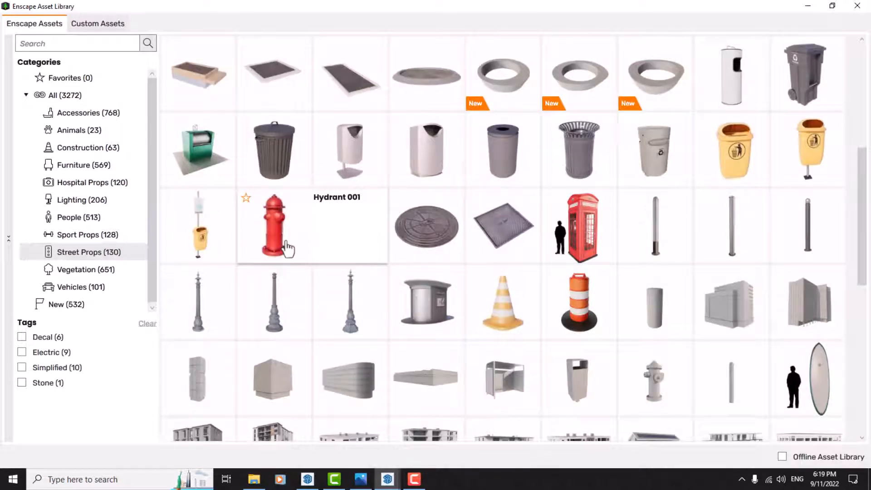
pyautogui.scroll(-2, 281, 322)
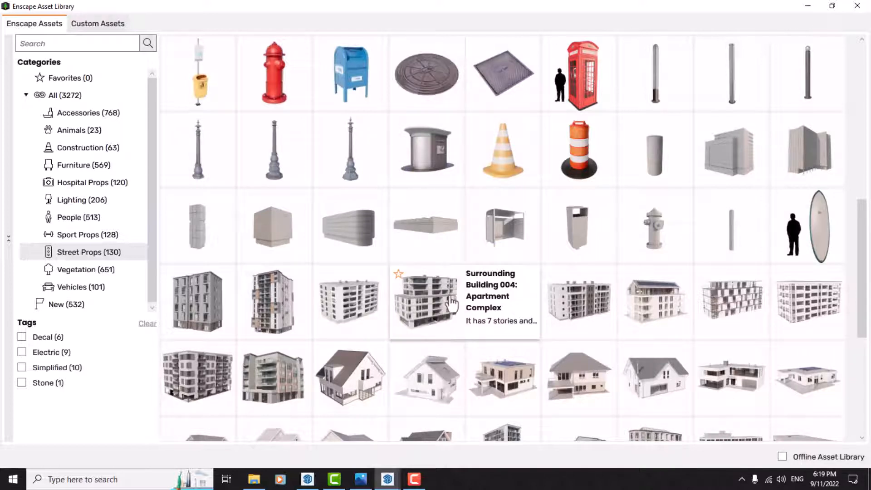
# Browse the bushes and grasses in the Vegetation category.
pyautogui.click(95, 268)
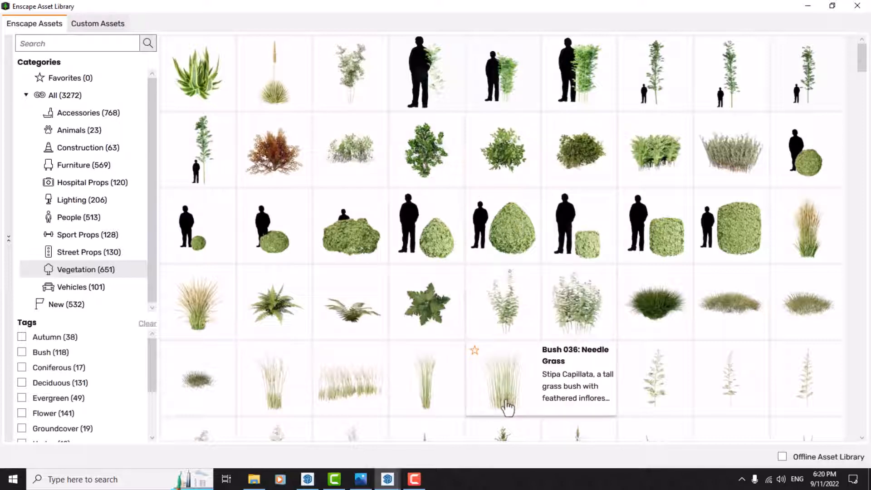
pyautogui.scroll(-3, 519, 96)
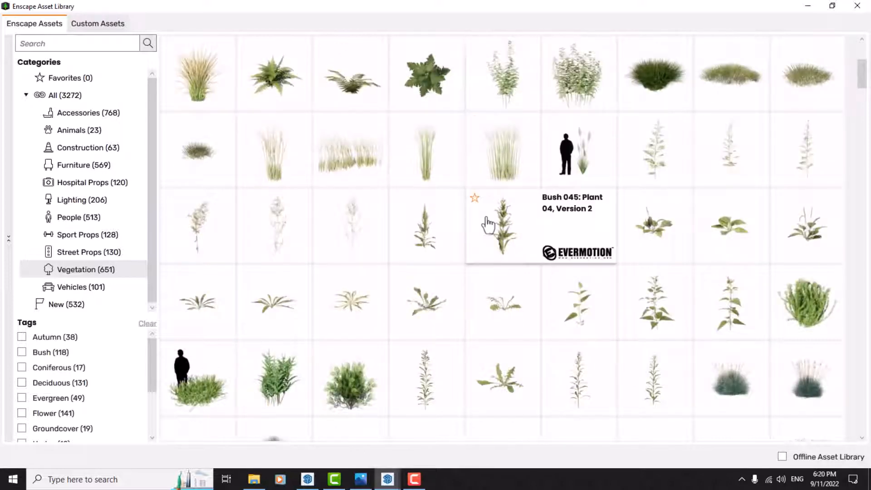
pyautogui.scroll(-8, 488, 222)
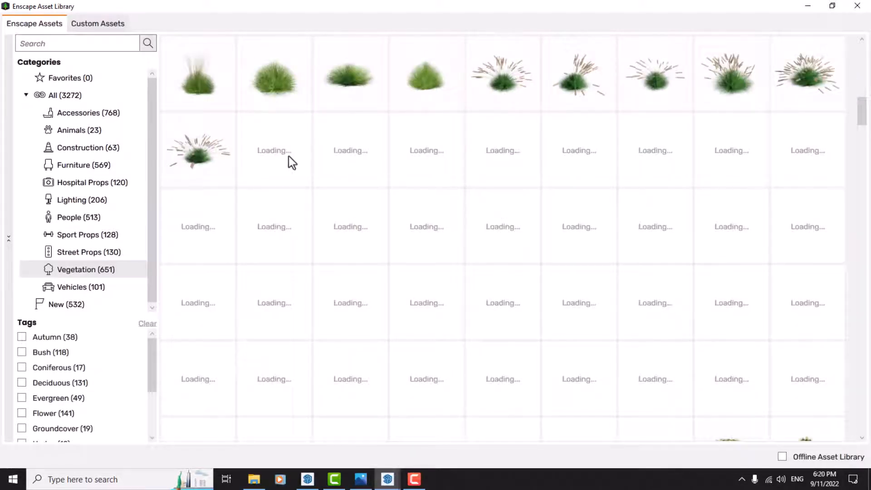
# Look through the Vehicles category, checking the descriptions of bicycles, cars and scooters, and close the Enscape Asset Library window.
pyautogui.click(78, 285)
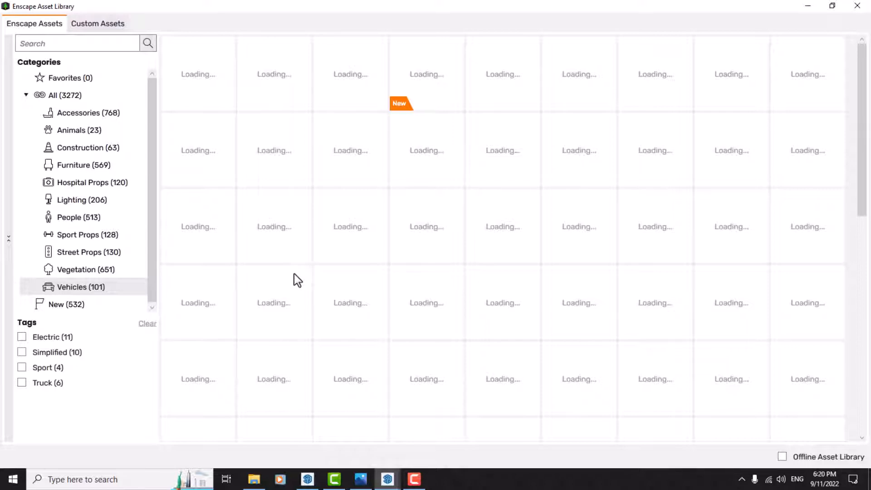
pyautogui.moveTo(415, 100)
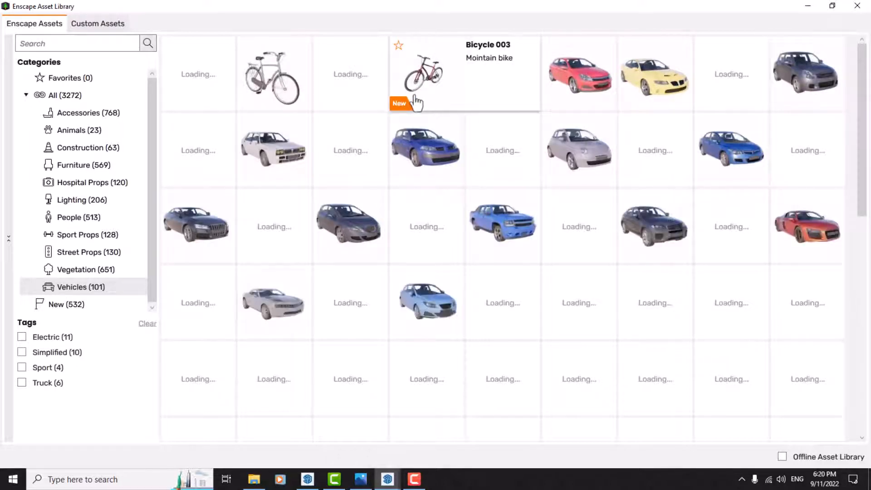
pyautogui.moveTo(449, 141)
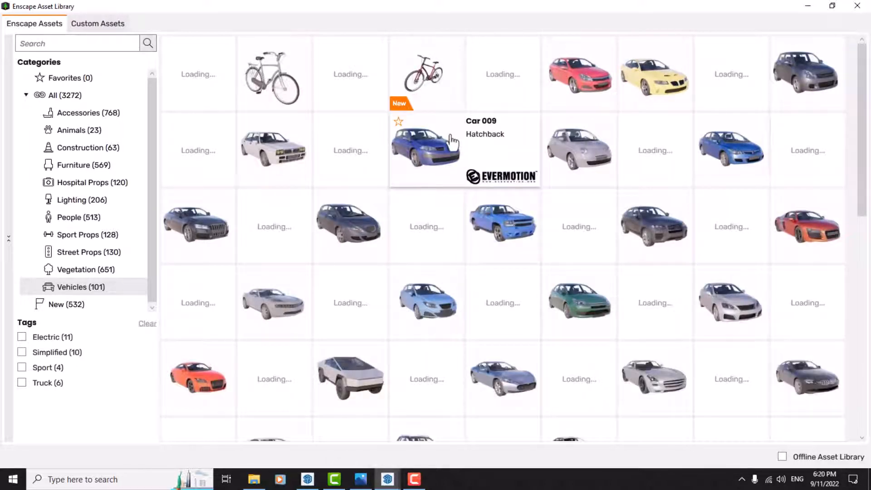
pyautogui.scroll(-3, 451, 140)
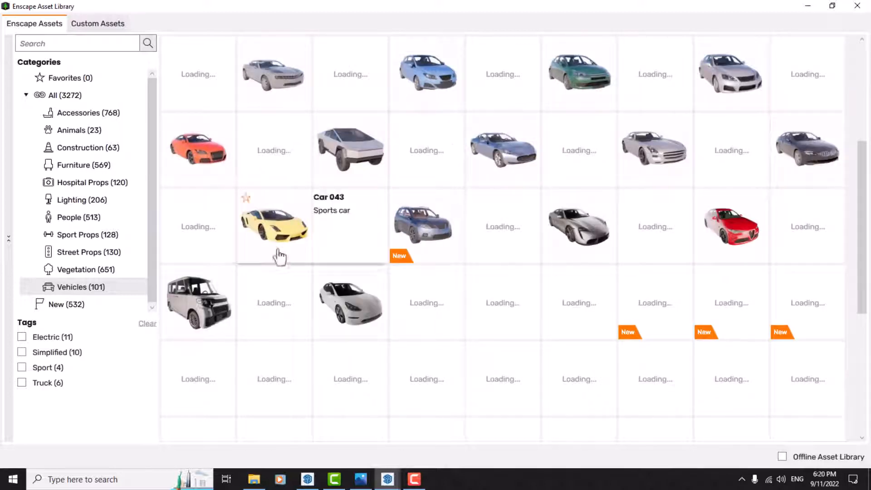
pyautogui.moveTo(220, 290)
pyautogui.scroll(-1, 652, 239)
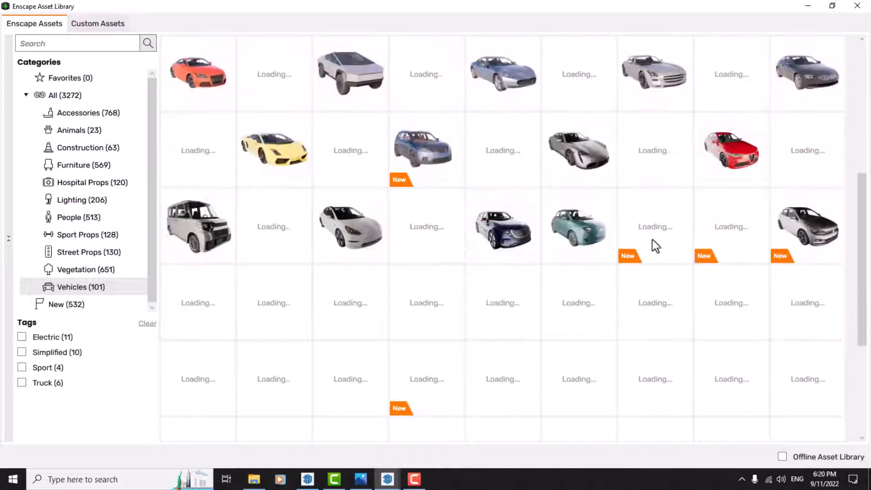
pyautogui.scroll(-1, 362, 258)
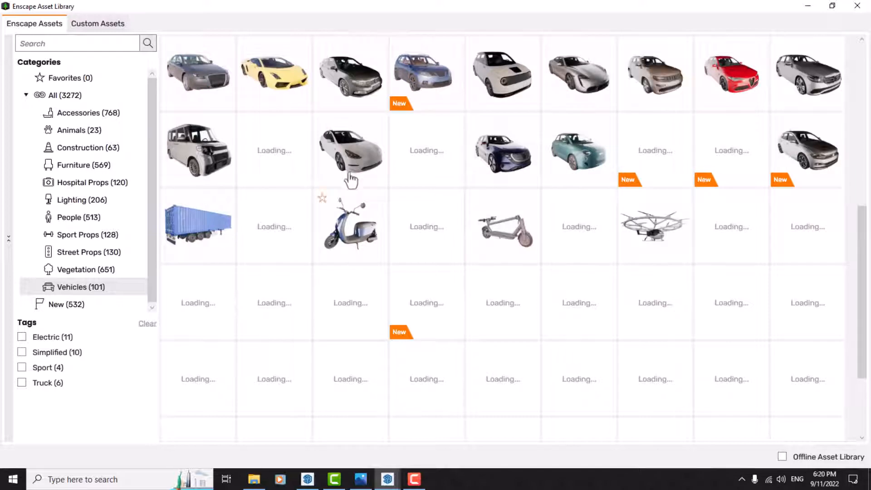
pyautogui.moveTo(355, 225)
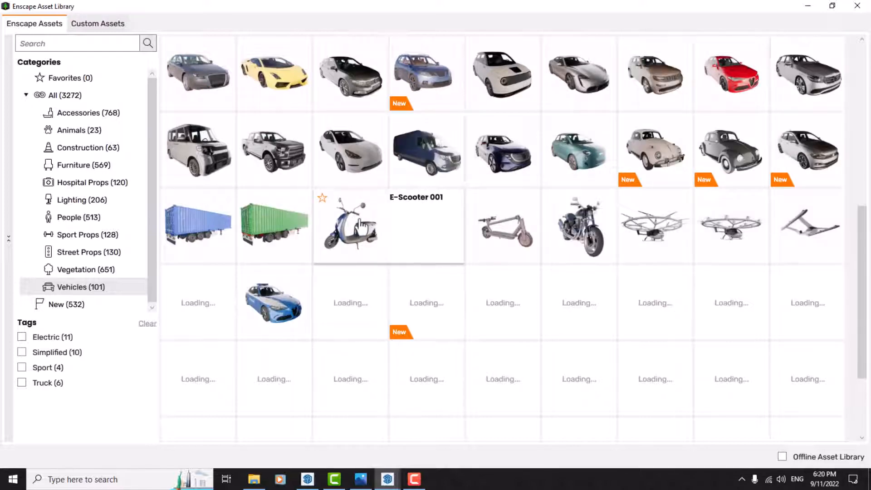
pyautogui.moveTo(662, 226)
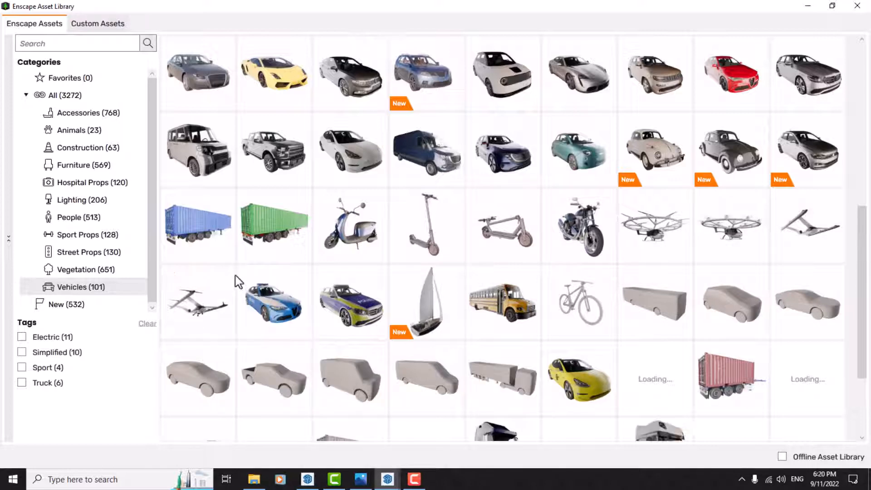
pyautogui.moveTo(257, 187)
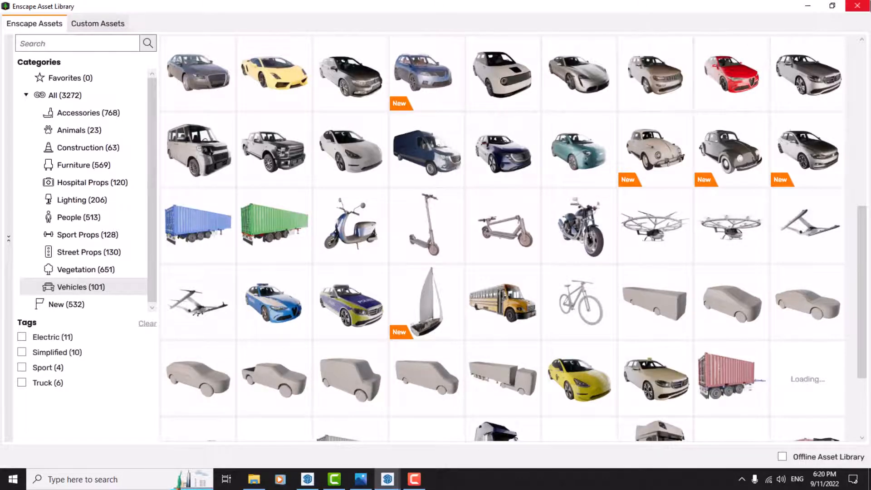
pyautogui.click(857, 6)
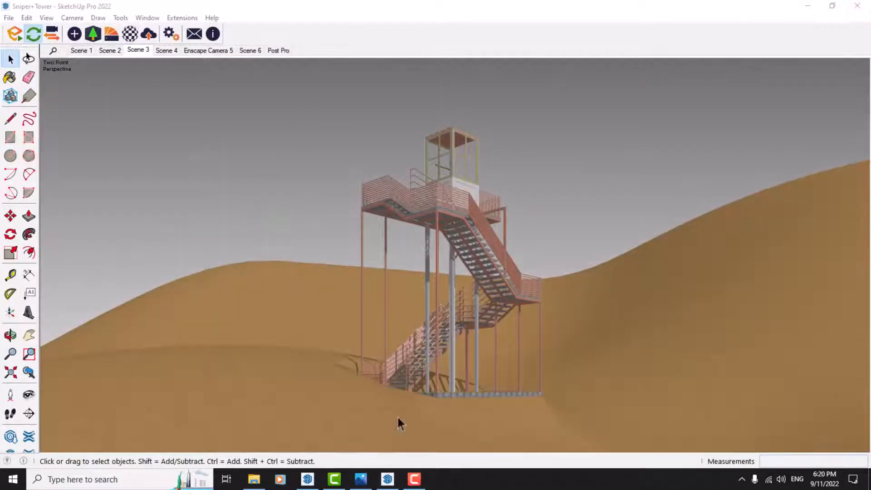
# Switch to the Enscape render window, view its built-in Asset Library, and close it.
pyautogui.moveTo(387, 479)
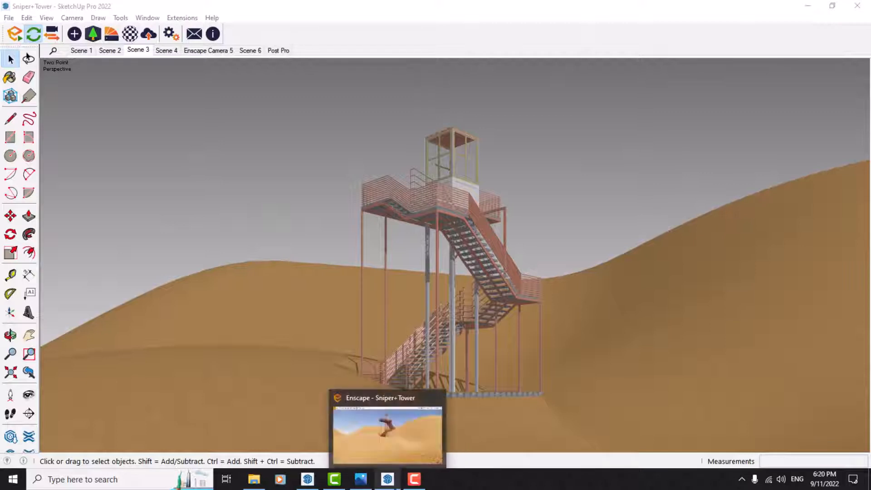
pyautogui.click(385, 442)
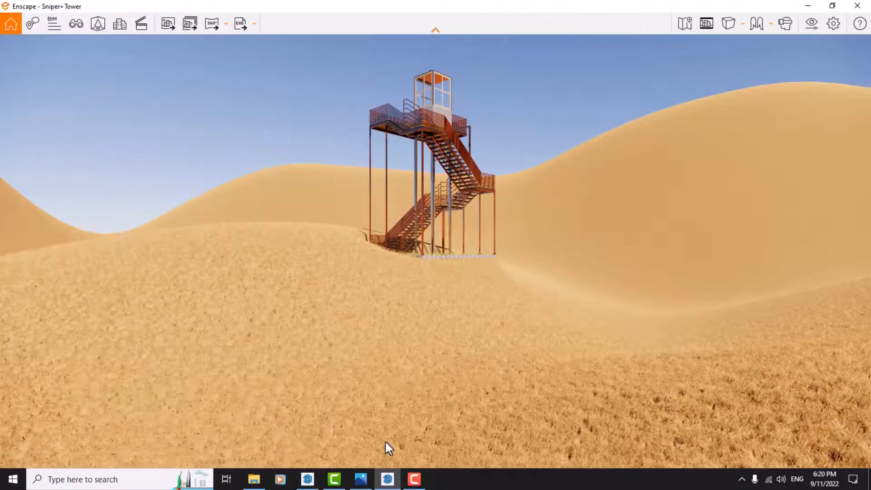
pyautogui.click(98, 25)
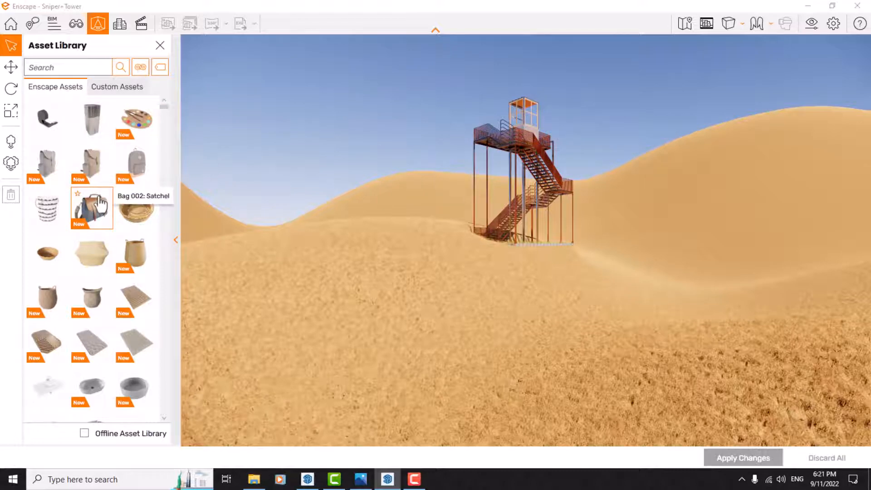
pyautogui.click(160, 45)
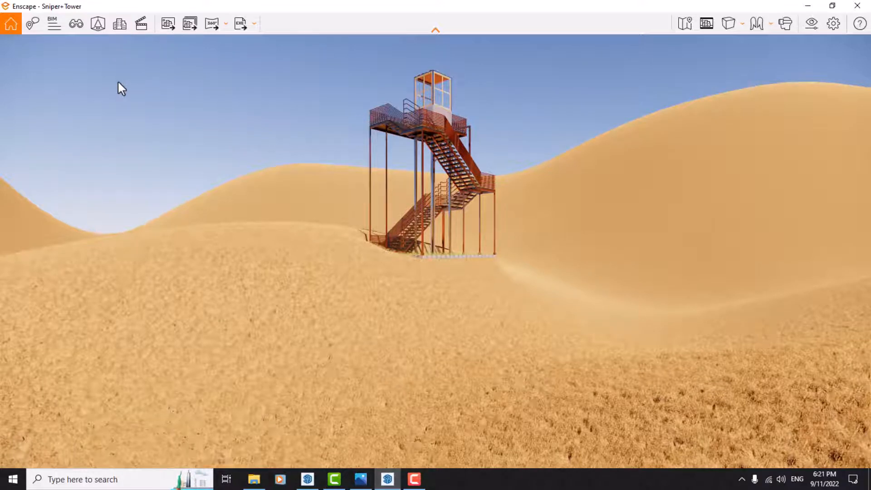
# Open Site Context, view the Import Site Context map and data options, and close both without importing.
pyautogui.click(116, 31)
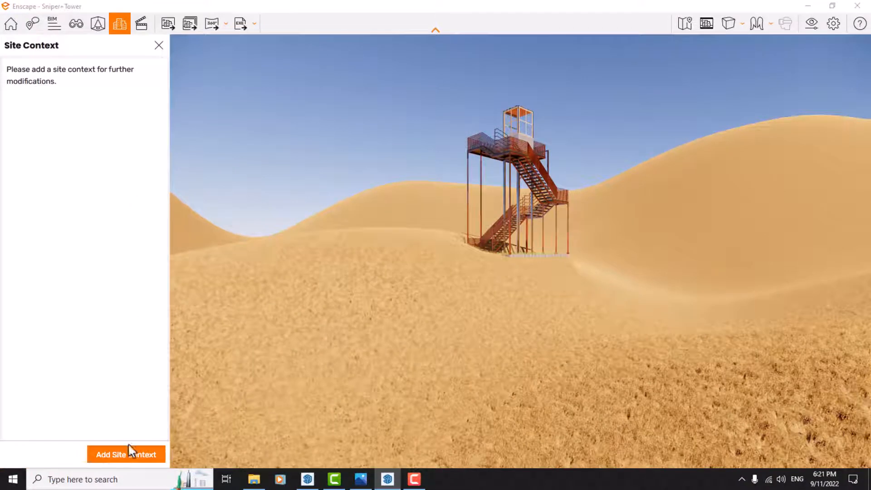
pyautogui.click(104, 457)
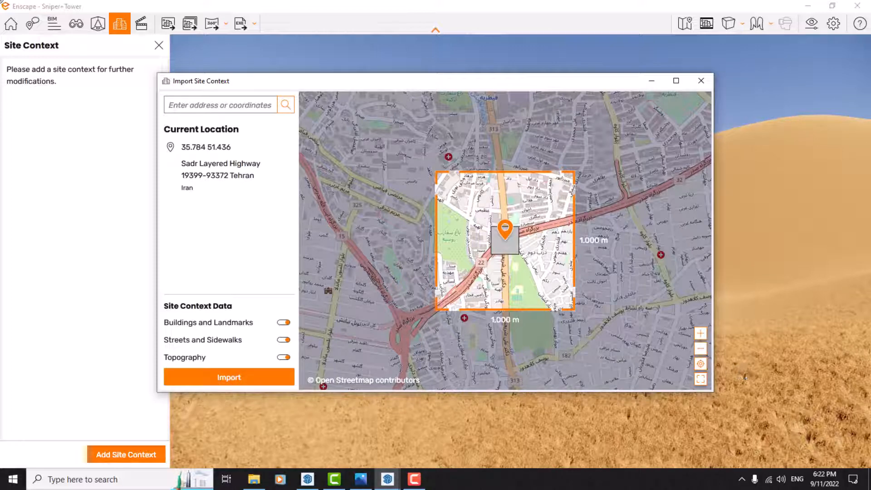
pyautogui.click(701, 80)
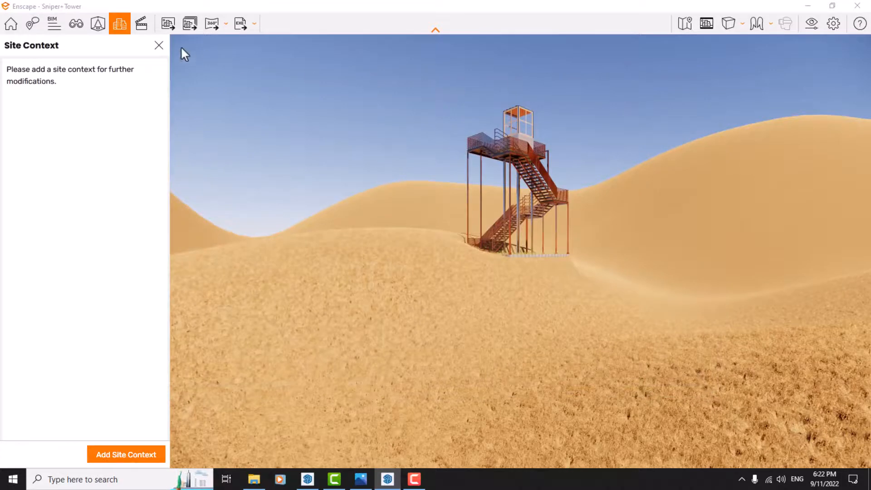
pyautogui.click(159, 45)
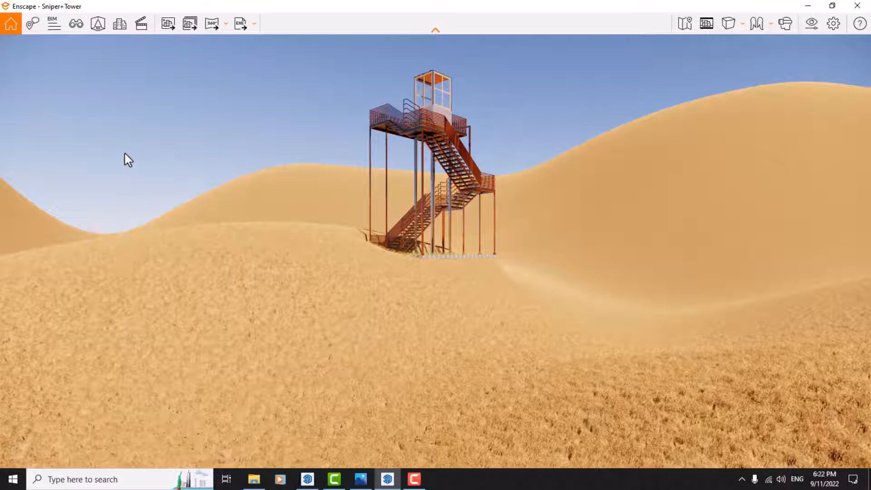
# View the Video Editor and close it, and open the Save Screenshot dialog and cancel it.
pyautogui.press('v')
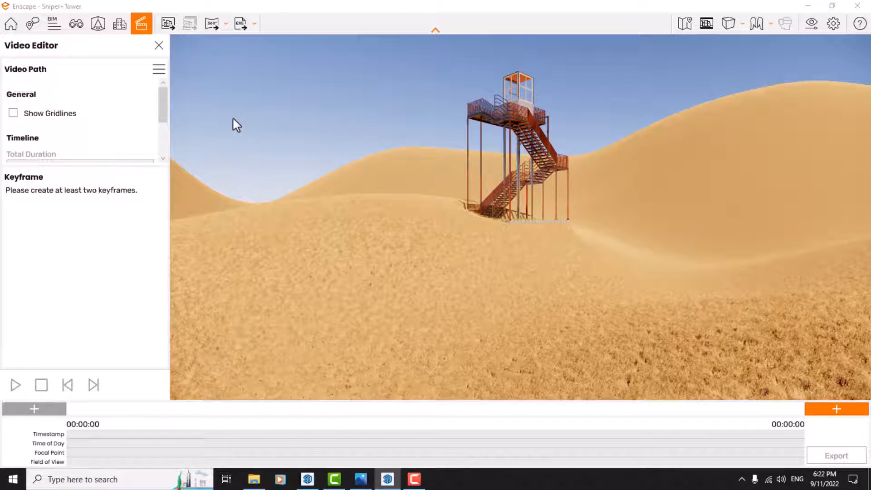
pyautogui.click(160, 47)
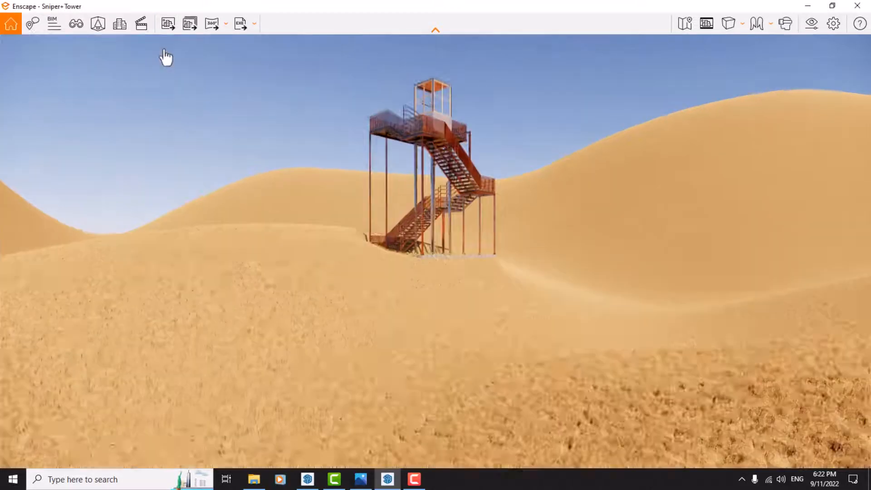
pyautogui.click(165, 25)
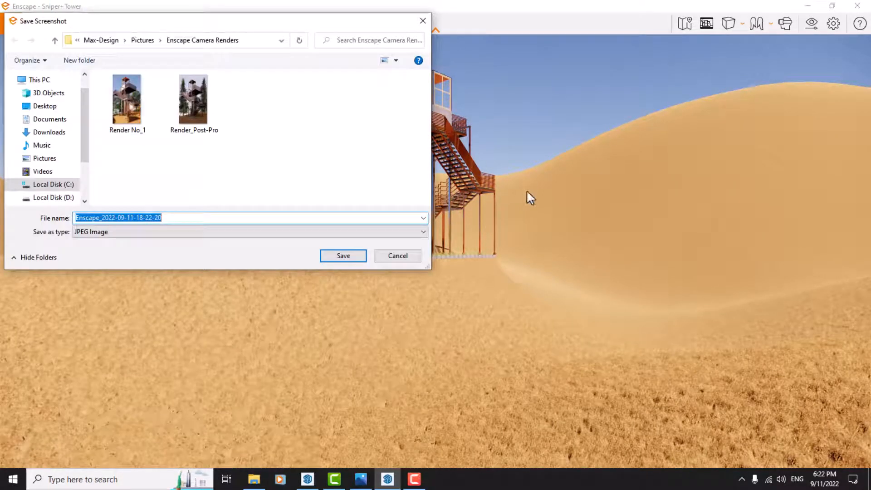
pyautogui.click(410, 258)
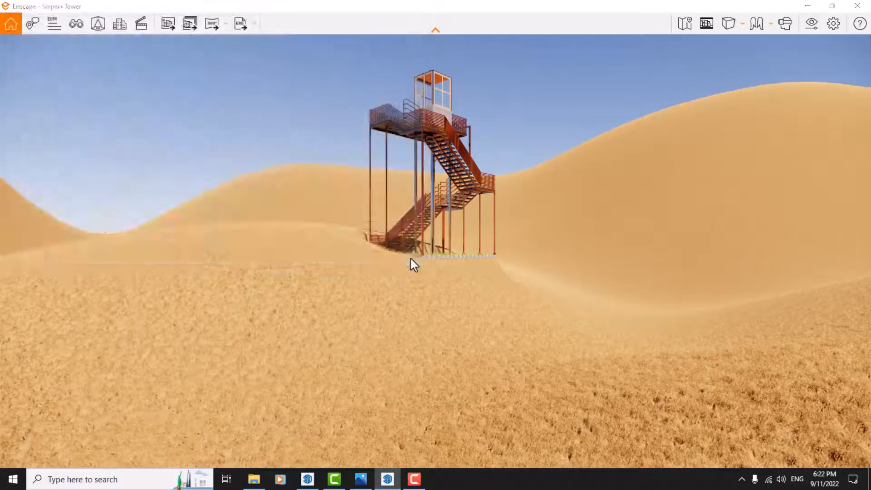
# Compare the scenes listed in Batch Rendering with the scenes in the SketchUp model, and cancel the batch rendering.
pyautogui.click(195, 29)
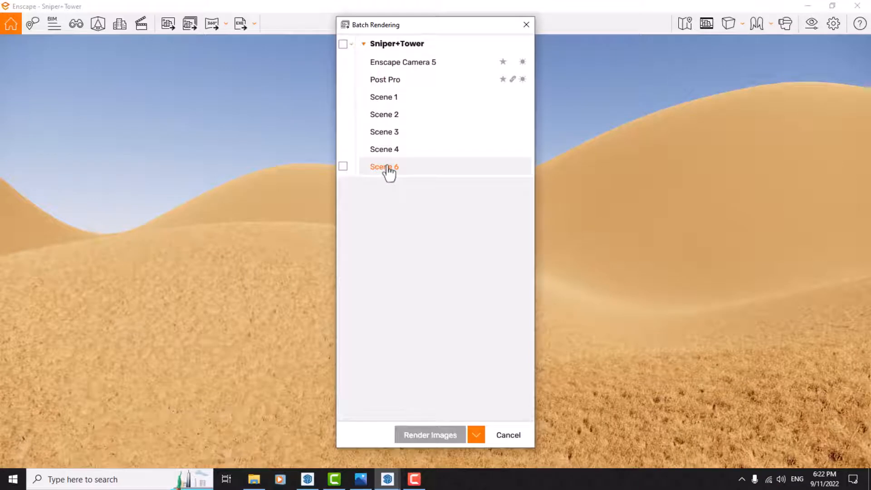
pyautogui.click(307, 479)
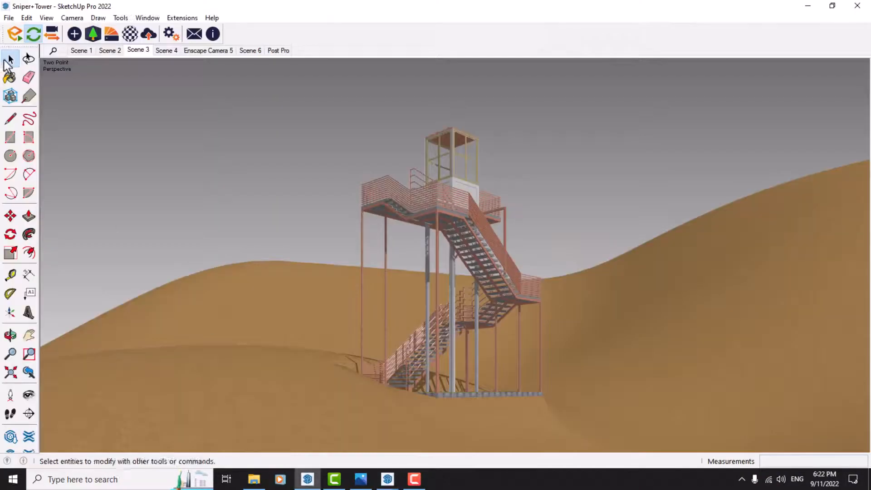
pyautogui.click(9, 60)
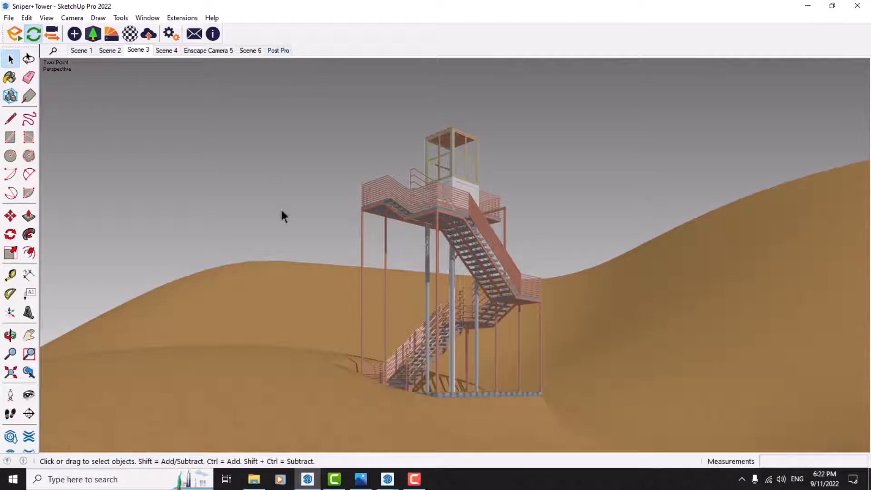
pyautogui.moveTo(387, 479)
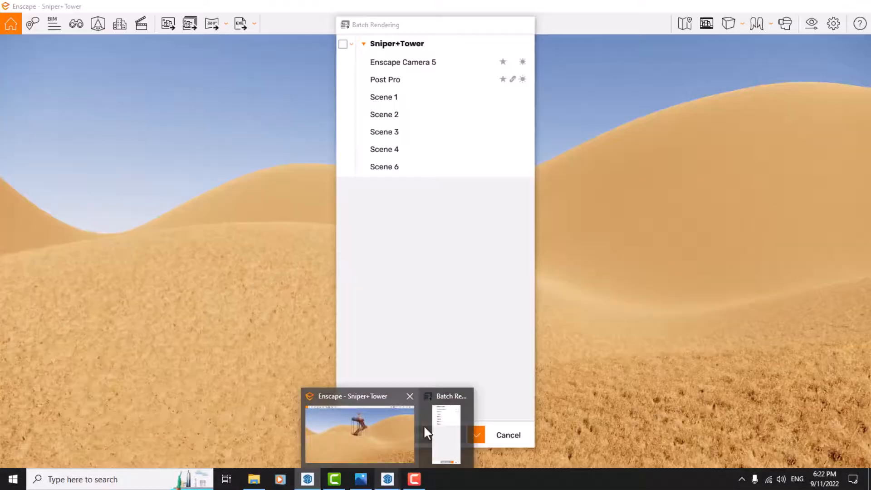
pyautogui.click(424, 427)
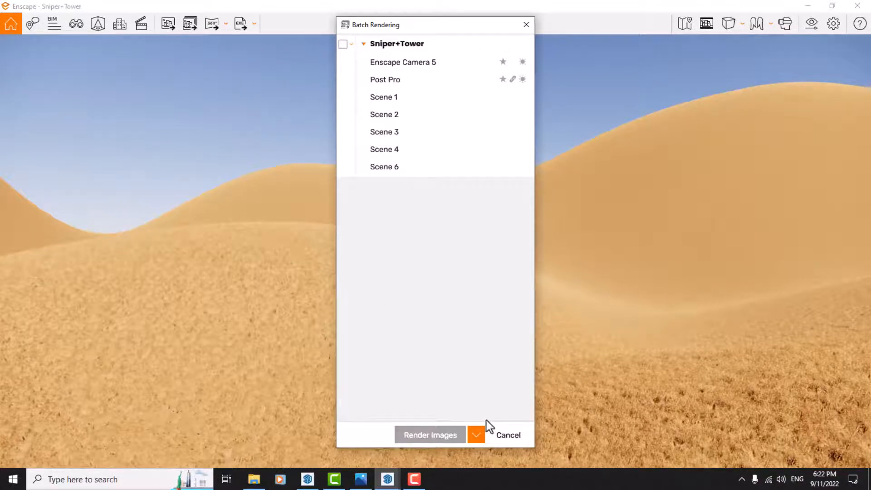
pyautogui.click(507, 435)
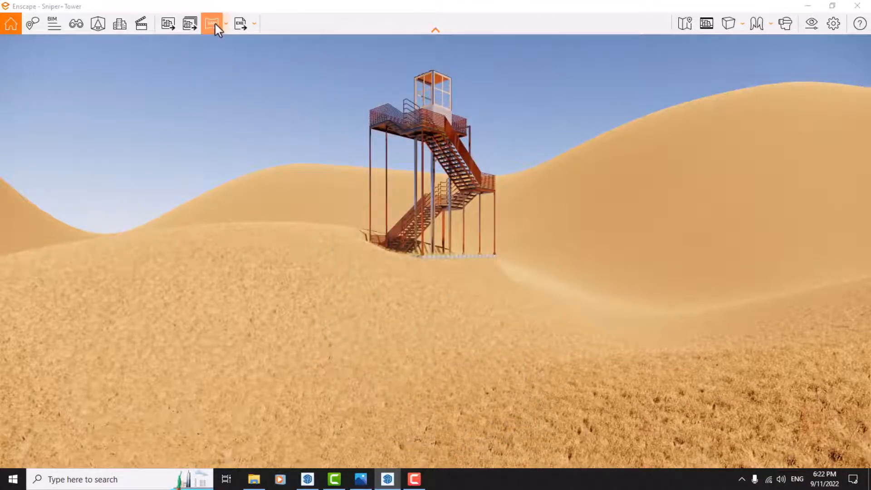
# Start a Mono Panorama export and cancel it, and view the Exe Standalone and Web Standalone export options.
pyautogui.click(224, 25)
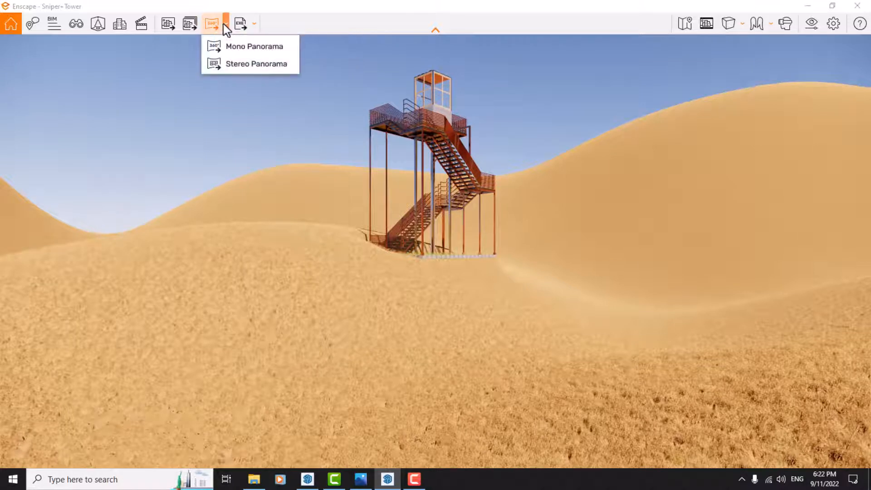
pyautogui.click(234, 51)
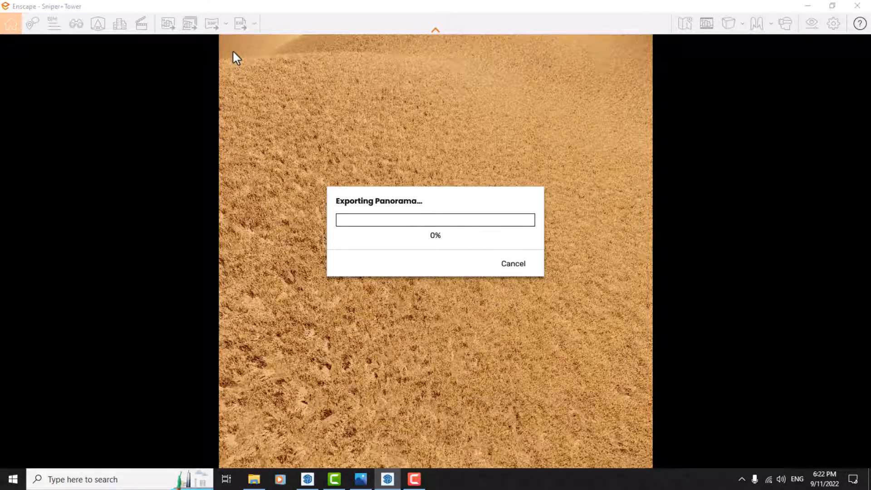
pyautogui.click(501, 262)
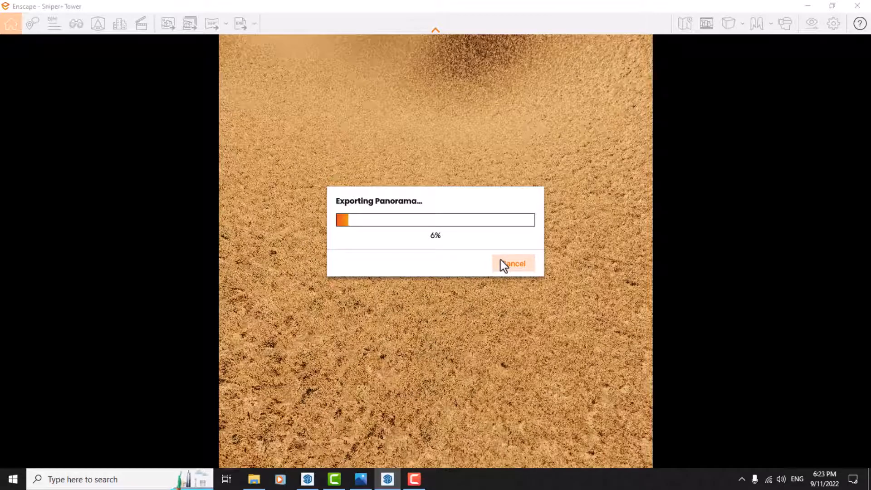
pyautogui.click(501, 261)
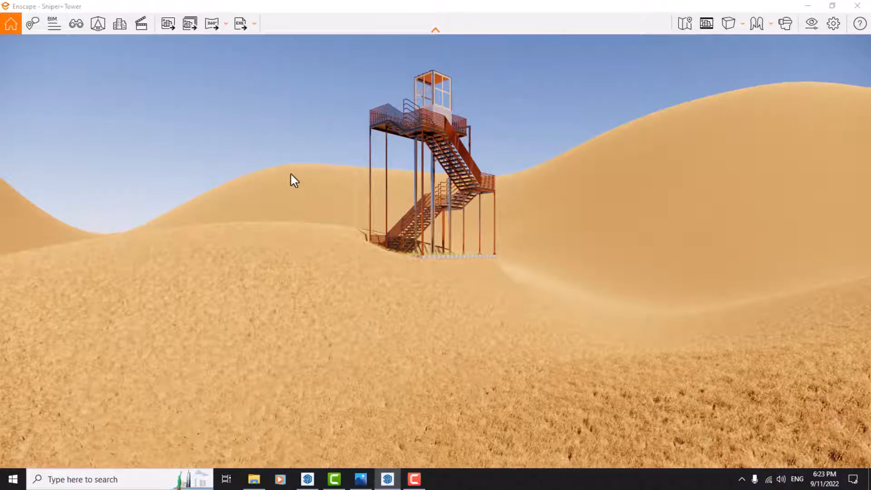
pyautogui.click(257, 24)
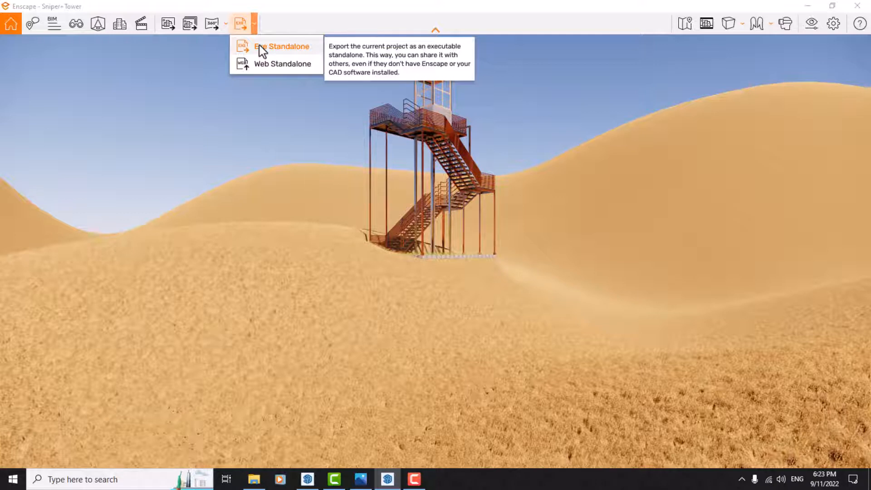
pyautogui.click(259, 86)
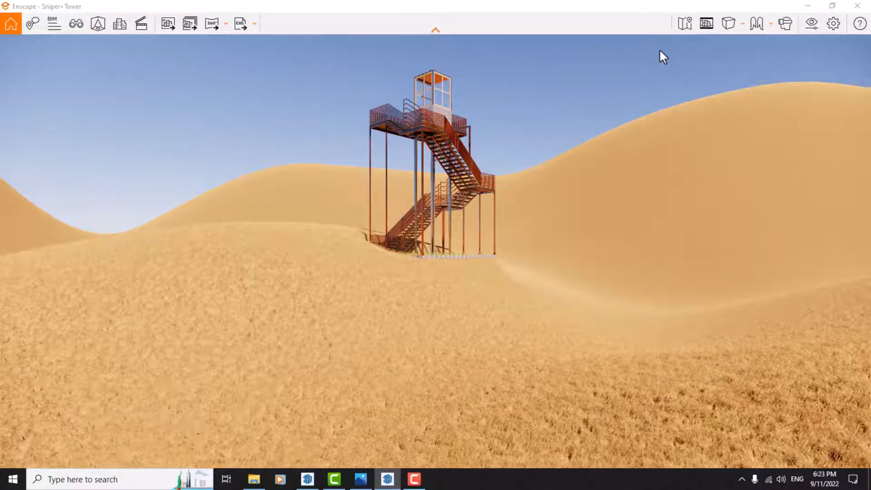
# Show the minimap, fly up to the tower's base while following the position on it, and hide the minimap.
pyautogui.press('m')
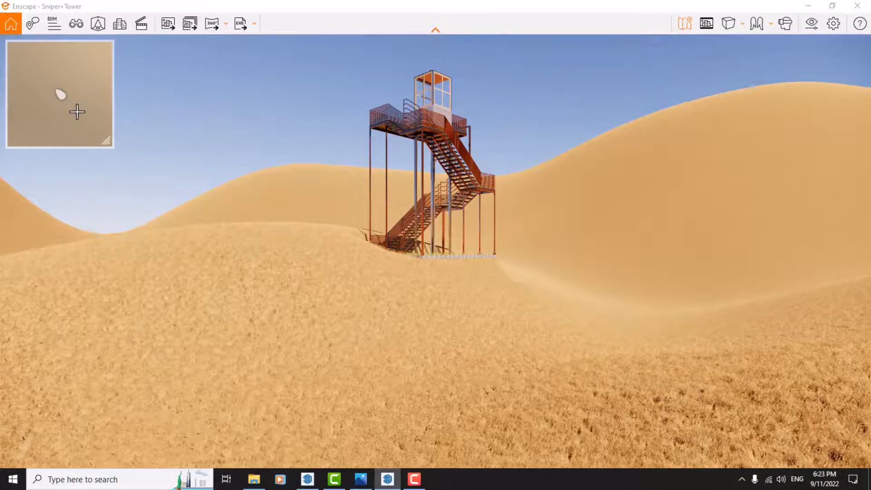
pyautogui.press('w')
pyautogui.moveTo(183, 135); pyautogui.dragTo(163, 234)
pyautogui.press('w')
pyautogui.press('w')
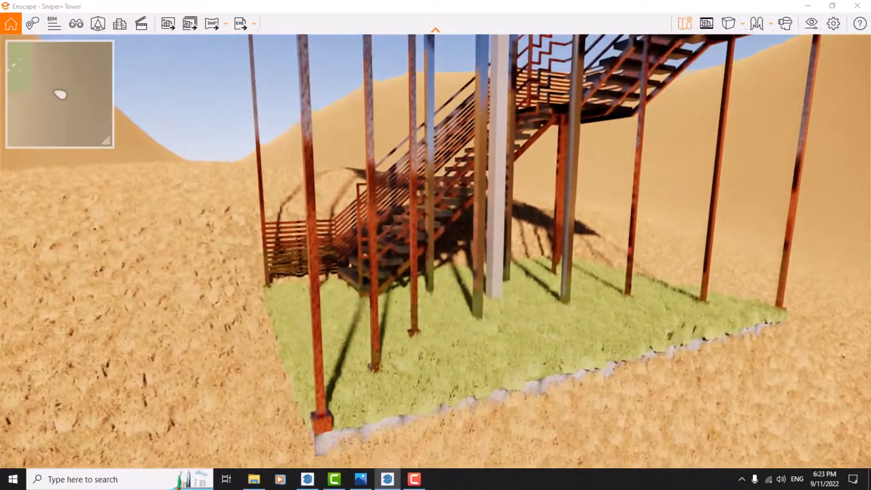
pyautogui.press('w')
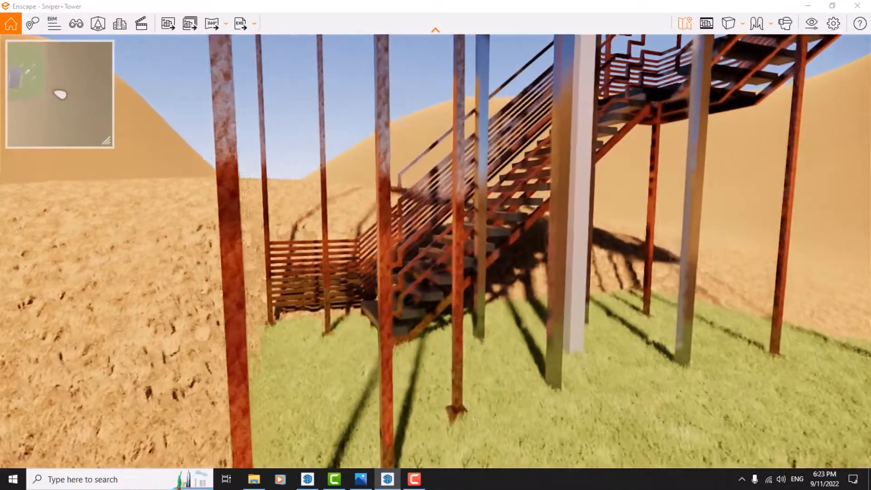
pyautogui.press('w')
pyautogui.moveTo(194, 133); pyautogui.dragTo(177, 133)
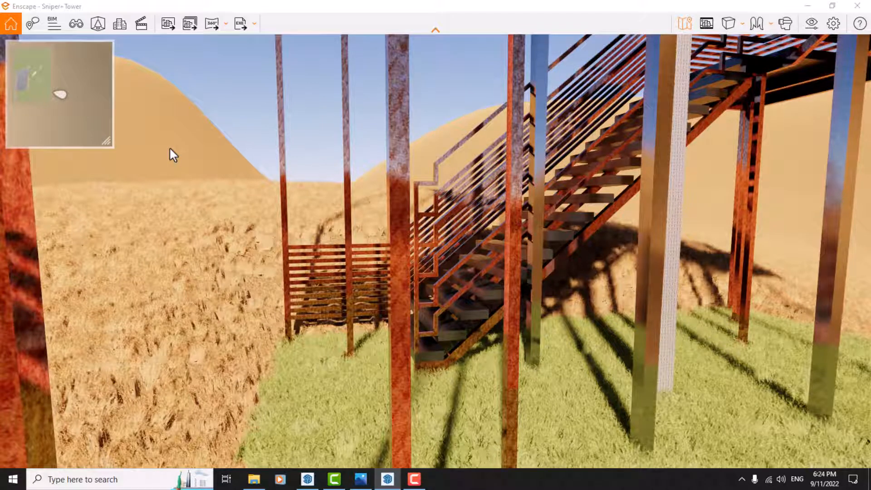
pyautogui.press('m')
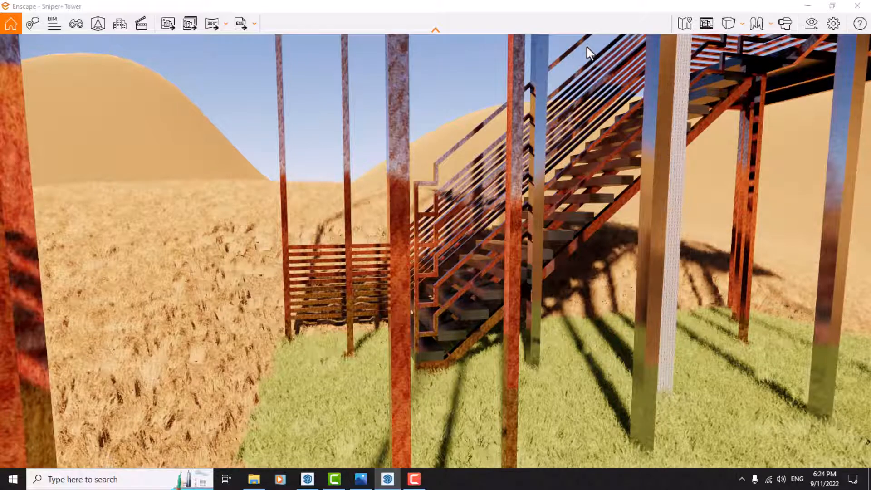
# Back away from the tower and preview the Safe Frame of the render output, switching it on and off.
pyautogui.scroll(-10, 521, 63)
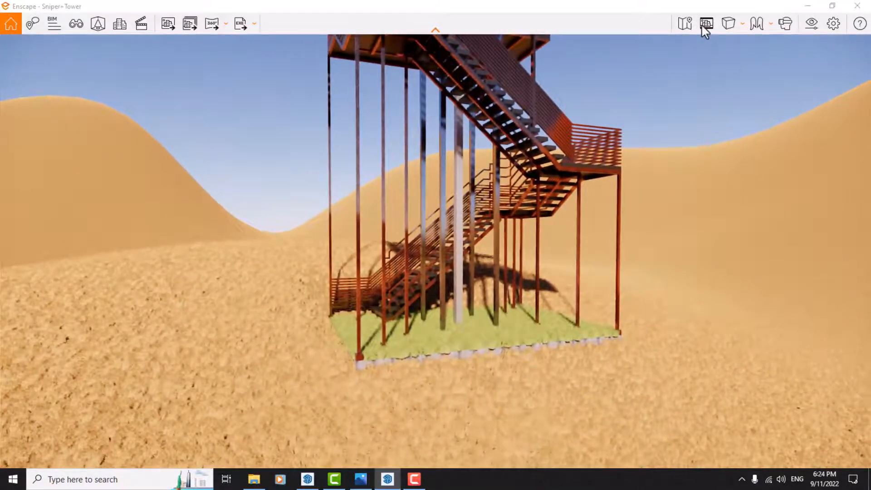
pyautogui.click(703, 26)
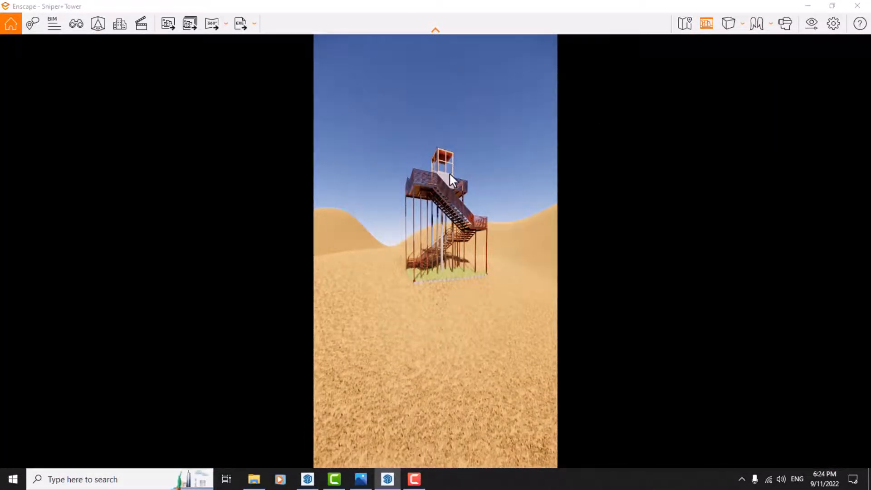
pyautogui.click(702, 24)
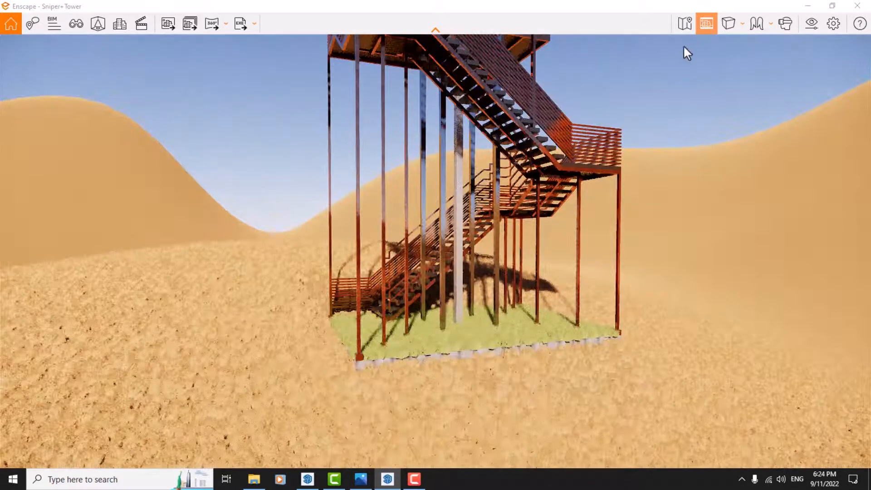
# Bring more of the tower's upper platforms into view and set the projection to Two-Point.
pyautogui.moveTo(675, 68); pyautogui.dragTo(703, 45)
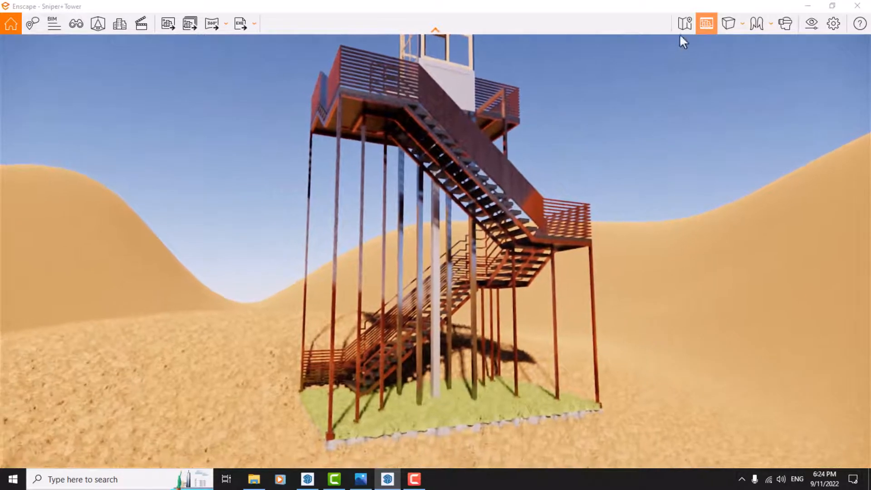
pyautogui.click(724, 25)
pyautogui.click(753, 64)
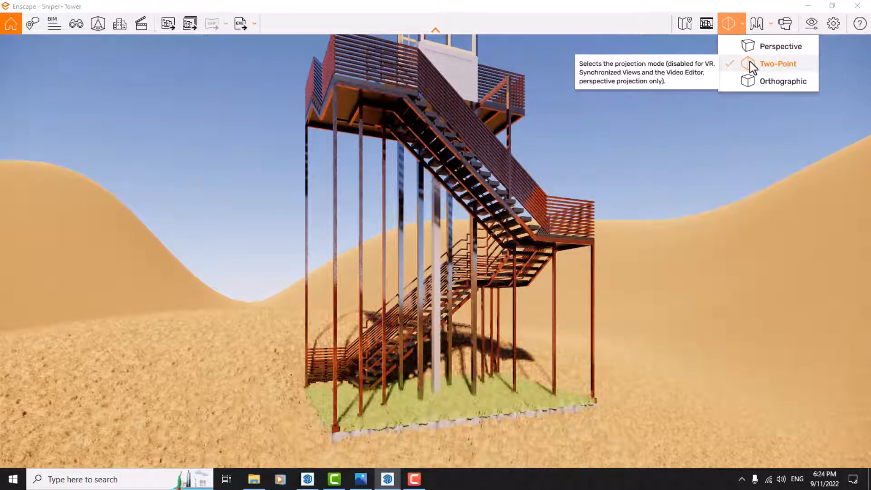
# View the tower and dunes in Orthographic projection, and return to Two-Point.
pyautogui.click(750, 81)
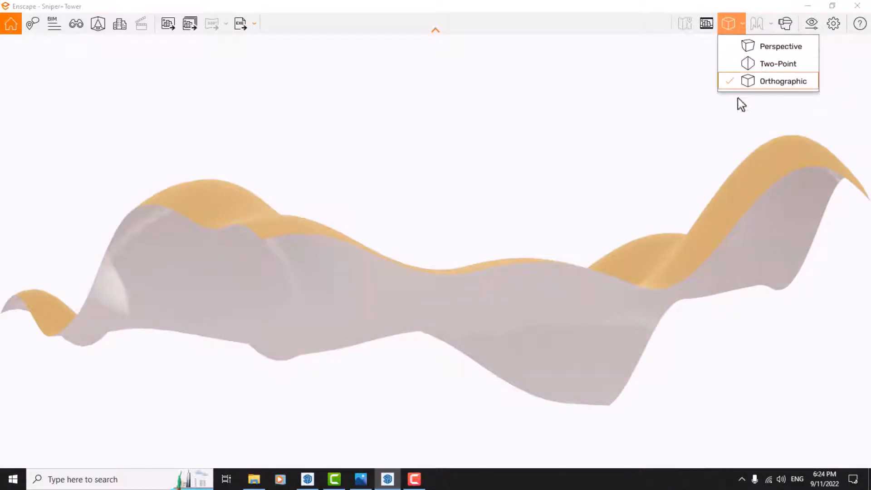
pyautogui.click(484, 173)
pyautogui.moveTo(484, 173); pyautogui.dragTo(472, 215)
pyautogui.scroll(2, 484, 173)
pyautogui.scroll(4, 483, 216)
pyautogui.scroll(1, 436, 250)
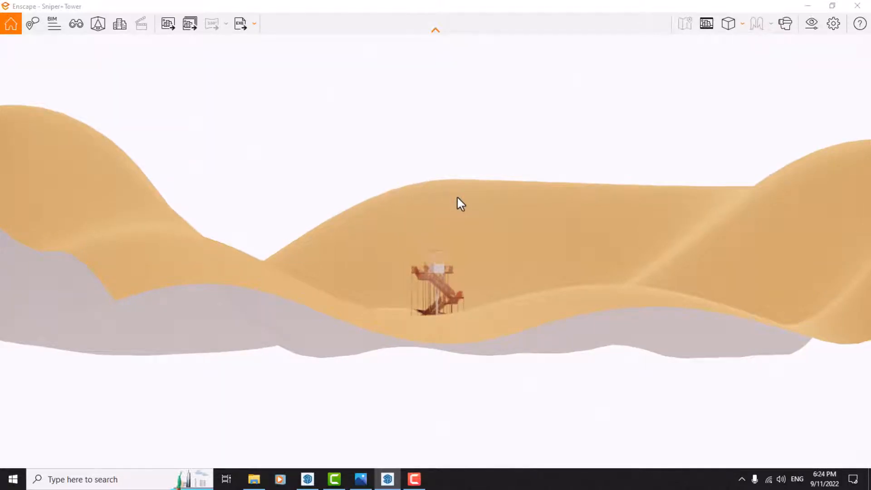
pyautogui.click(739, 21)
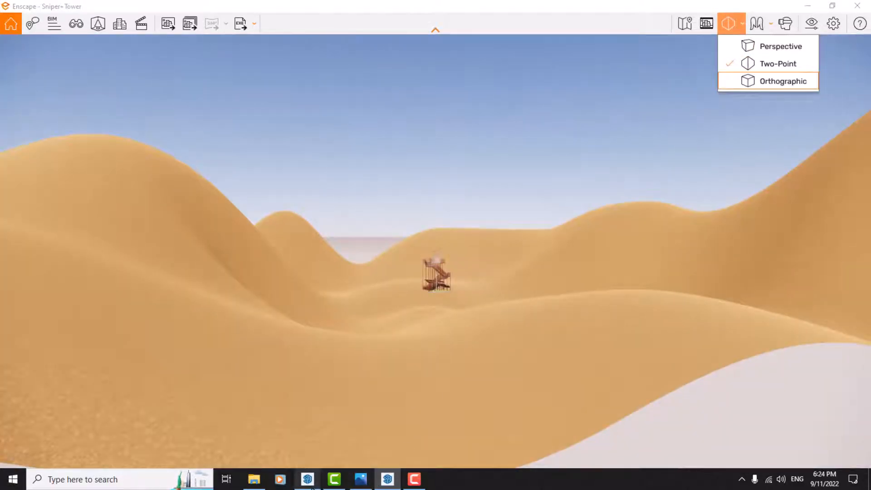
# Switch to SketchUp, view the tower in Parallel Projection from several angles, and return the camera to Perspective.
pyautogui.click(307, 479)
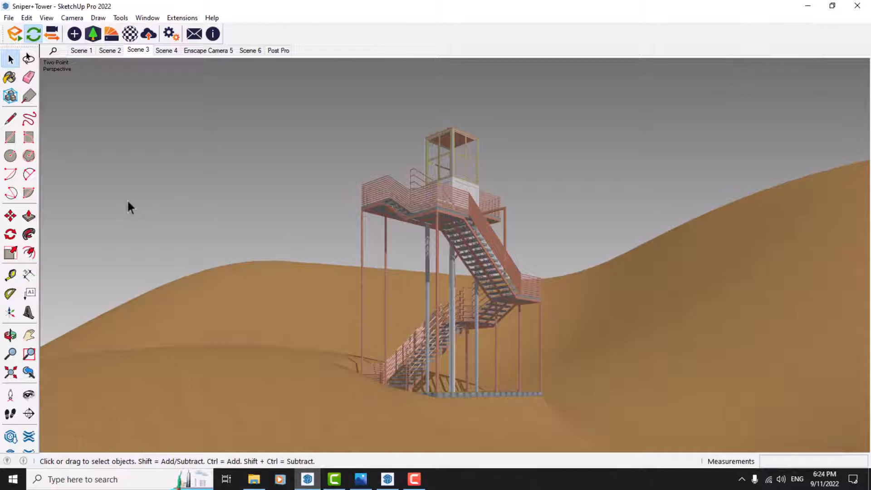
pyautogui.moveTo(489, 165); pyautogui.dragTo(284, 175, button='middle')
pyautogui.keyDown('shift'); pyautogui.moveTo(480, 261); pyautogui.dragTo(443, 236, button='middle'); pyautogui.keyUp('shift')
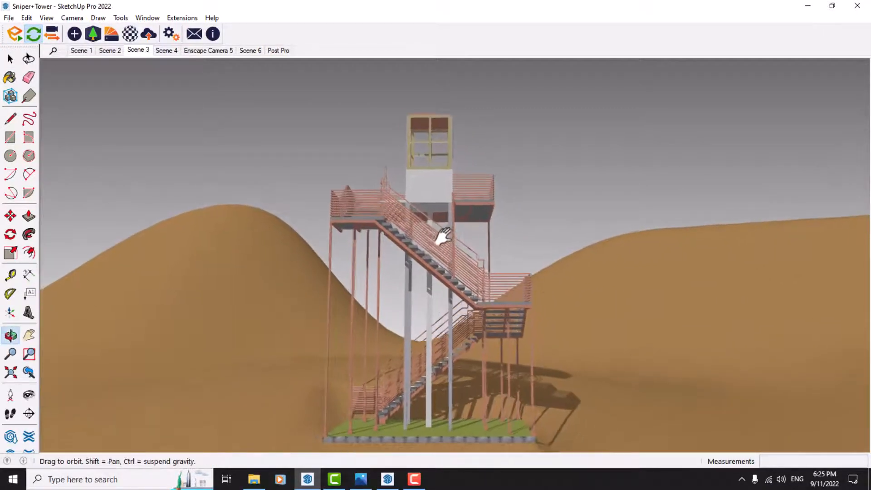
pyautogui.press('space')
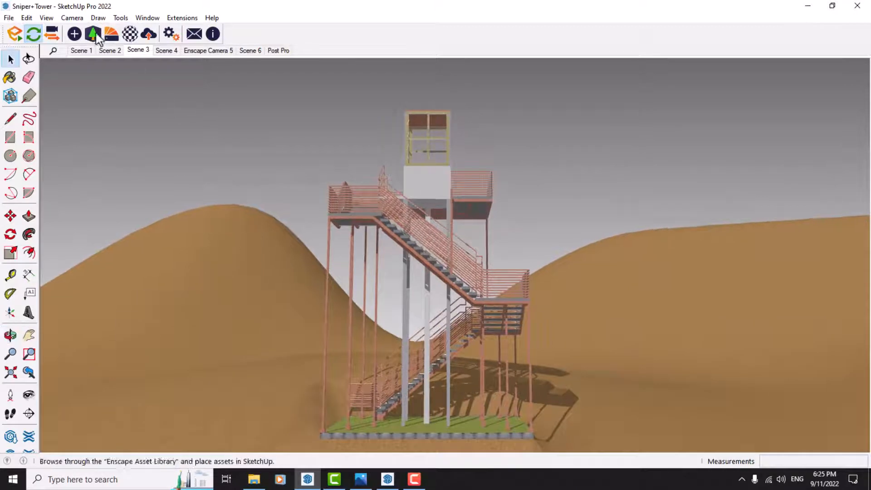
pyautogui.click(72, 17)
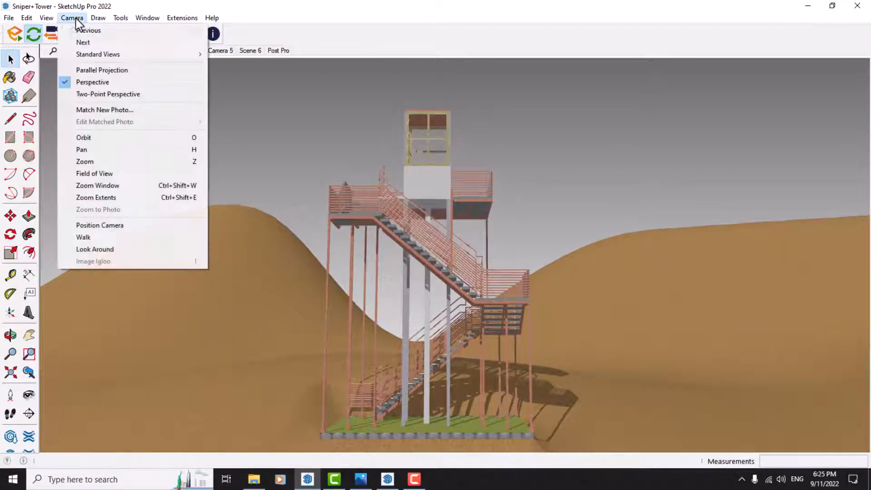
pyautogui.click(113, 73)
pyautogui.moveTo(201, 132); pyautogui.dragTo(461, 237, button='middle')
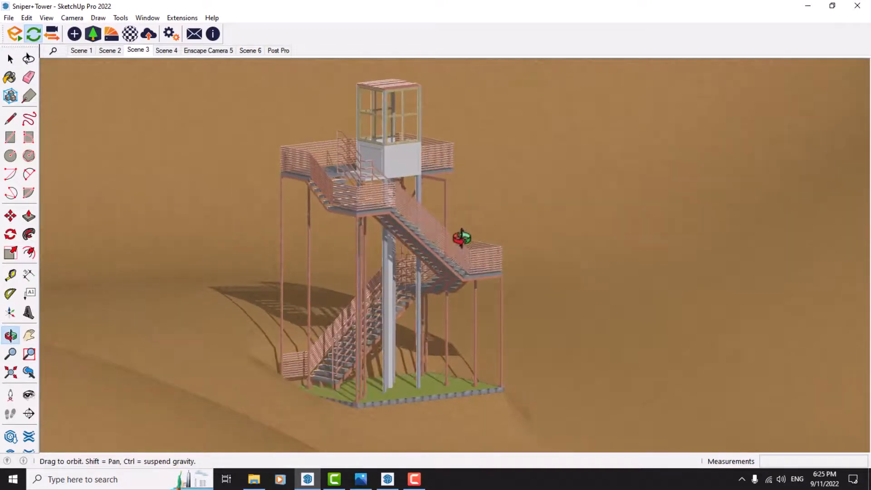
pyautogui.scroll(2, 390, 253)
pyautogui.scroll(-1, 390, 250)
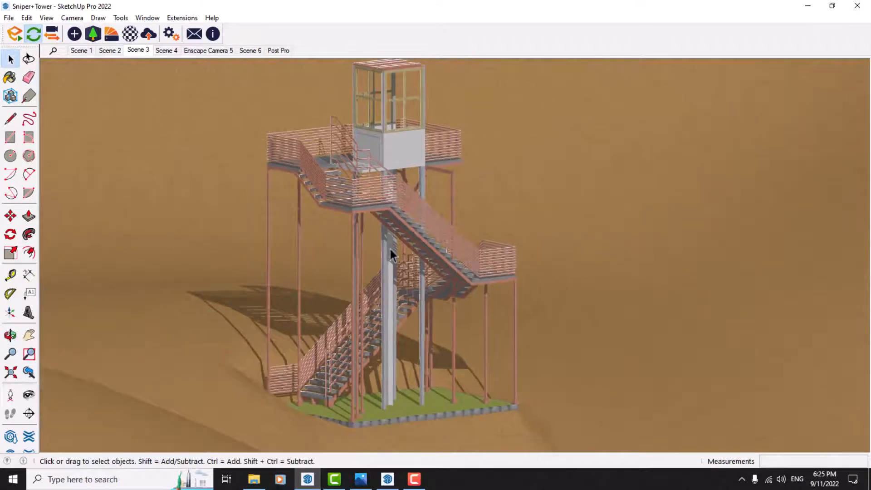
pyautogui.click(72, 18)
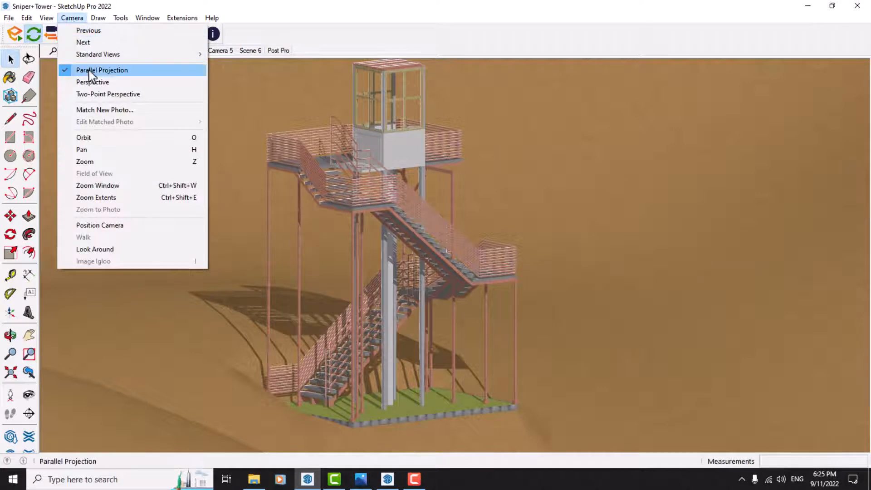
pyautogui.click(93, 82)
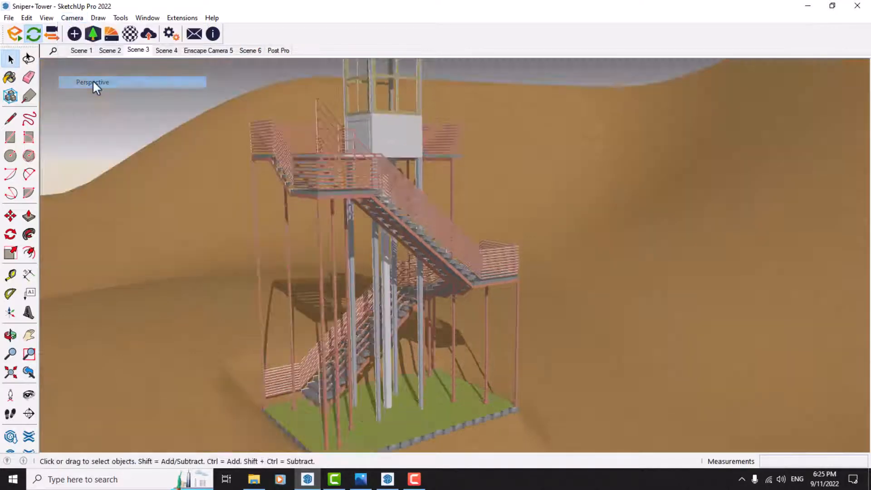
# Switch back to Enscape, set the projection to Perspective and move in closer to the tower.
pyautogui.click(393, 481)
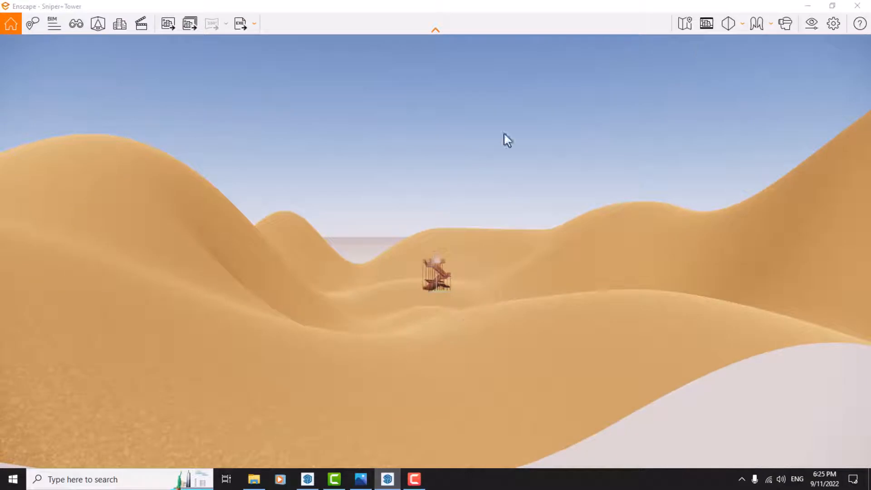
pyautogui.click(730, 24)
pyautogui.click(756, 46)
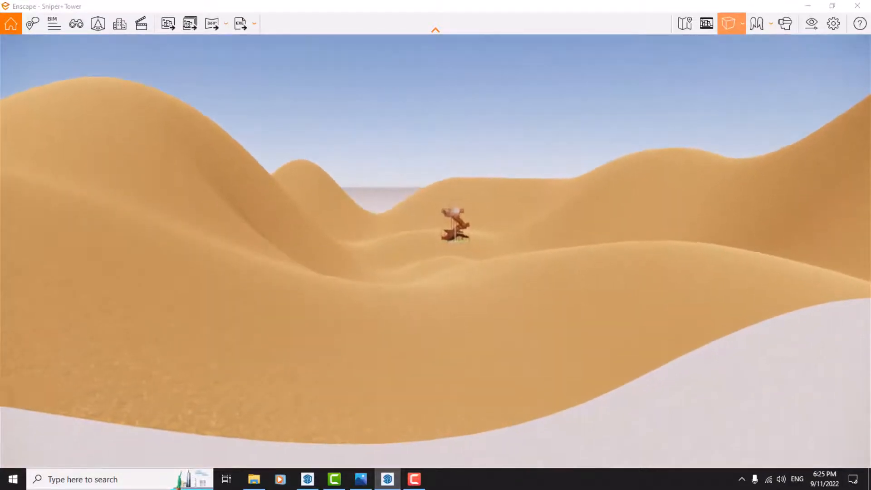
pyautogui.scroll(5, 446, 253)
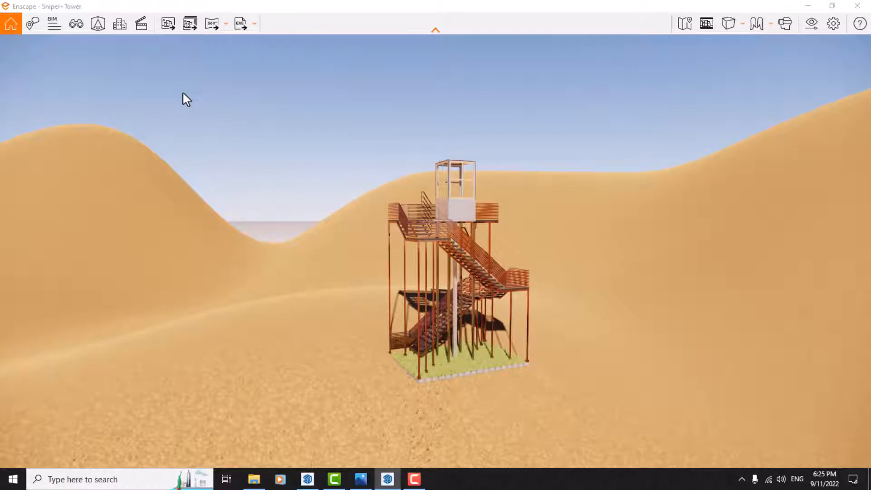
# Open View Management, go to Scene 1 and on to Scene 6, and close the view list.
pyautogui.press('f')
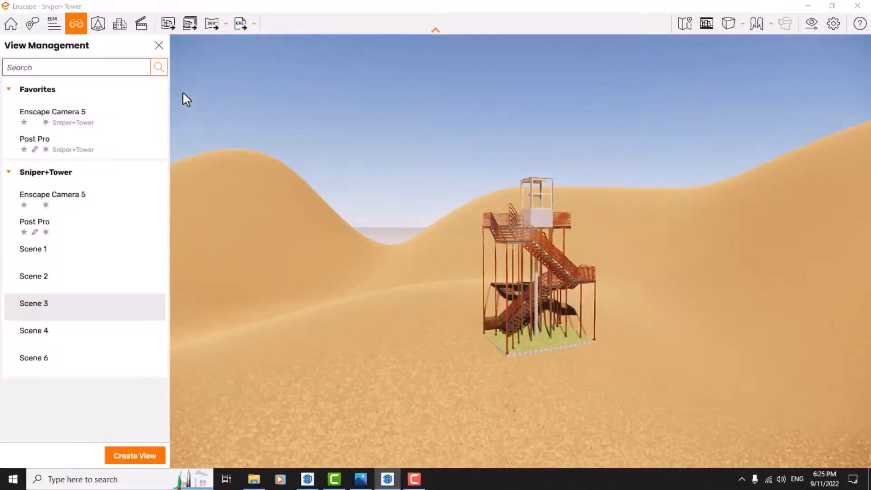
pyautogui.click(33, 253)
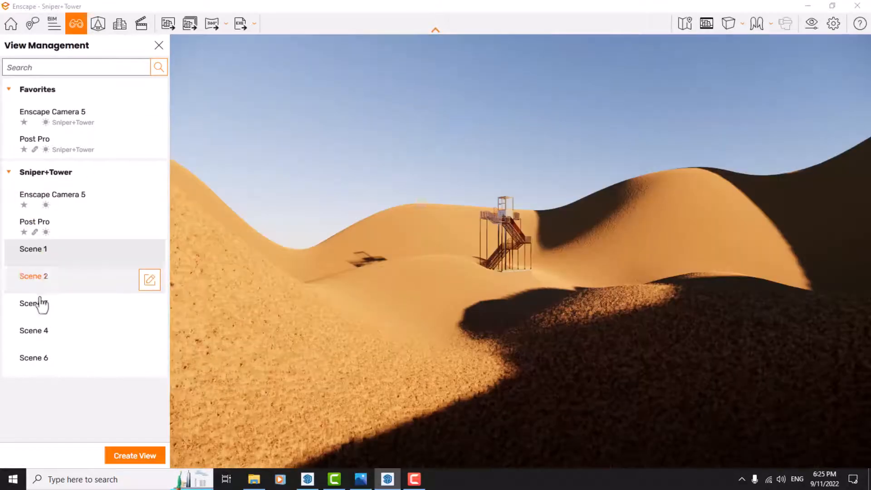
pyautogui.click(39, 347)
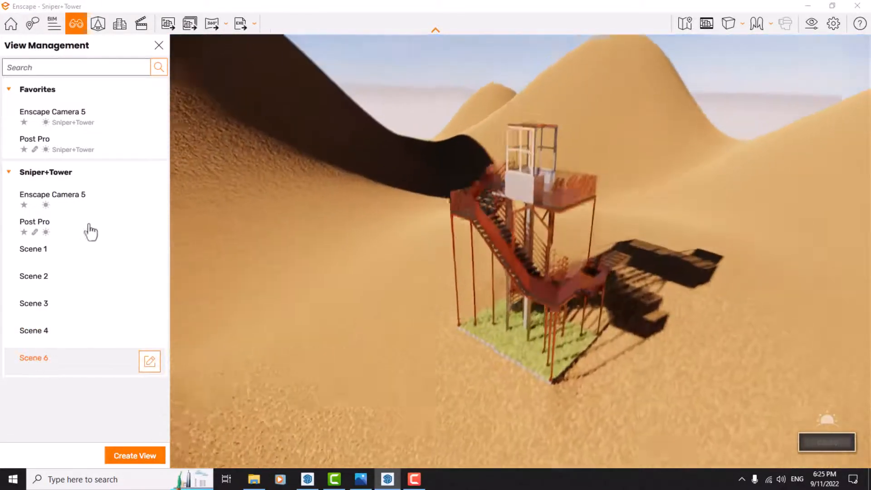
pyautogui.click(158, 46)
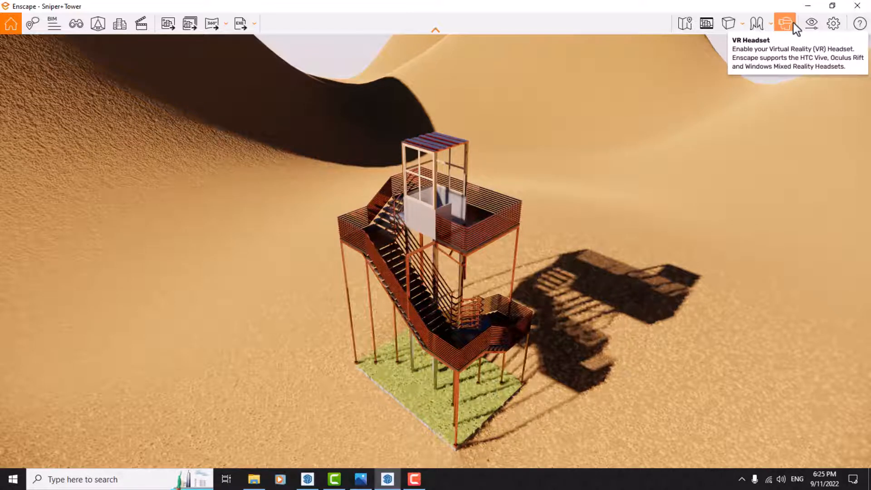
# Show the Enscape window preferences, switching Enable Sound and the pinning of the window on and off.
pyautogui.click(833, 23)
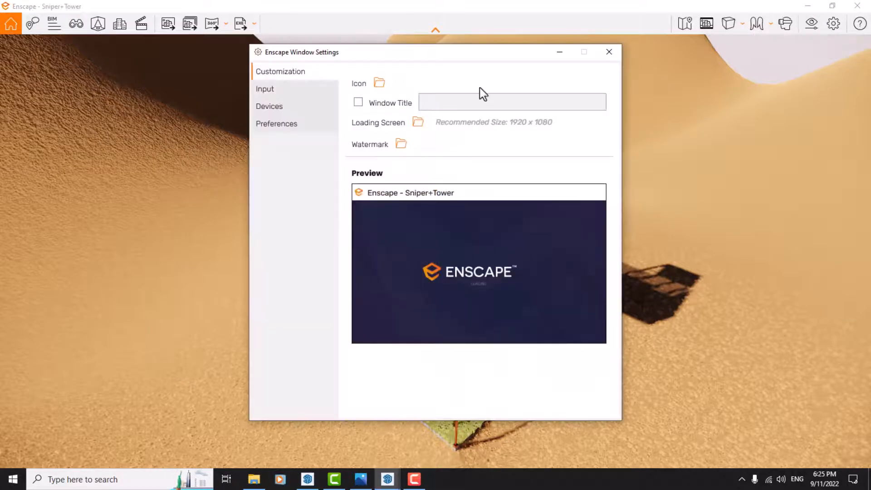
pyautogui.click(273, 125)
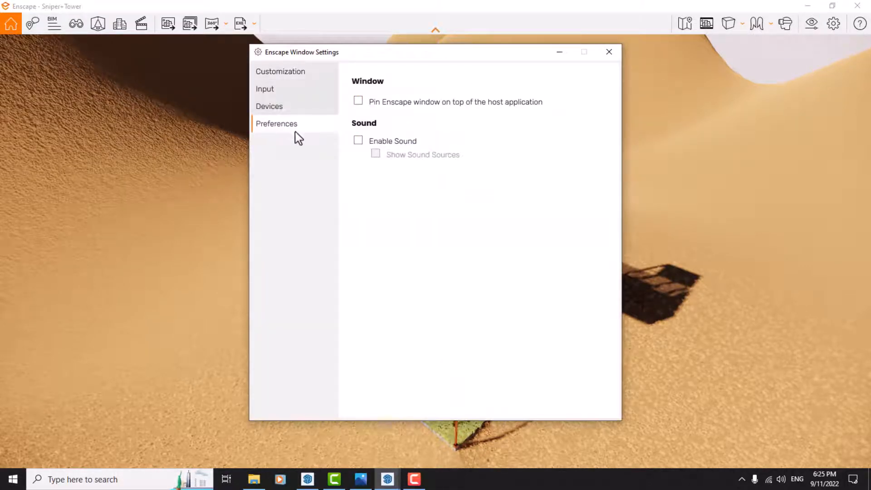
pyautogui.click(358, 141)
pyautogui.click(358, 141)
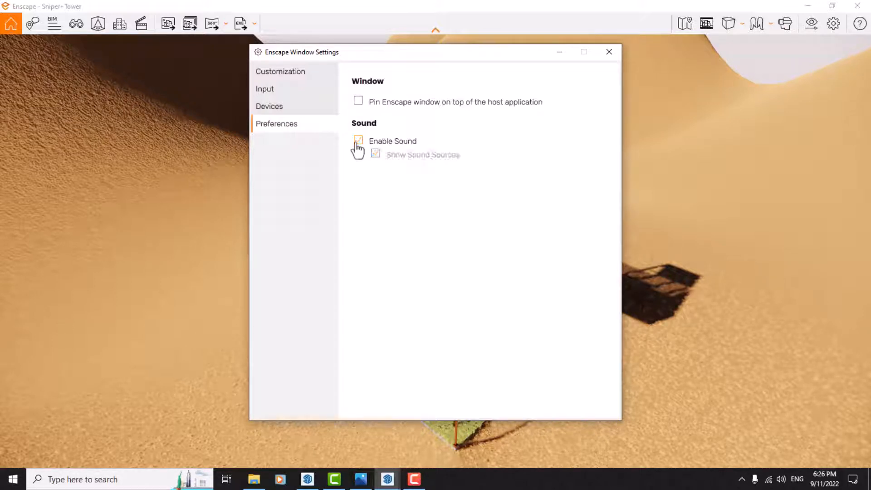
pyautogui.click(359, 102)
pyautogui.click(356, 102)
# Look through the 3D TV Stereo Mode options in the device settings without choosing another mode.
pyautogui.click(290, 106)
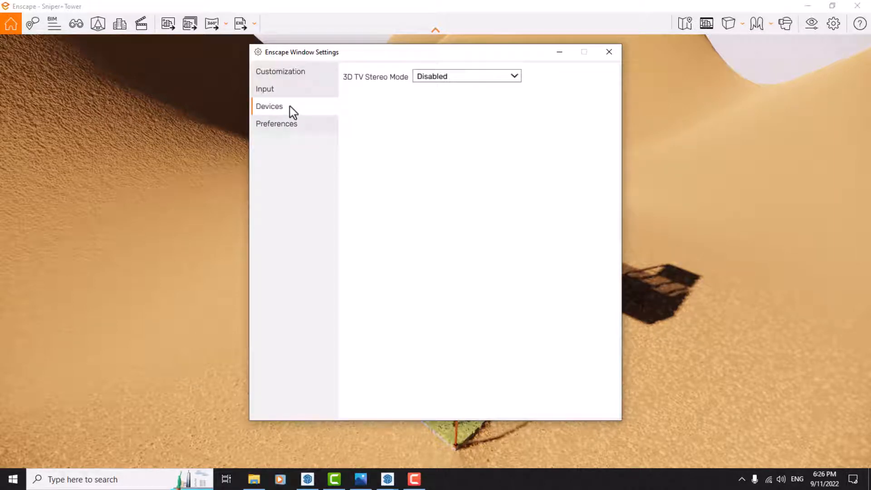
pyautogui.click(429, 80)
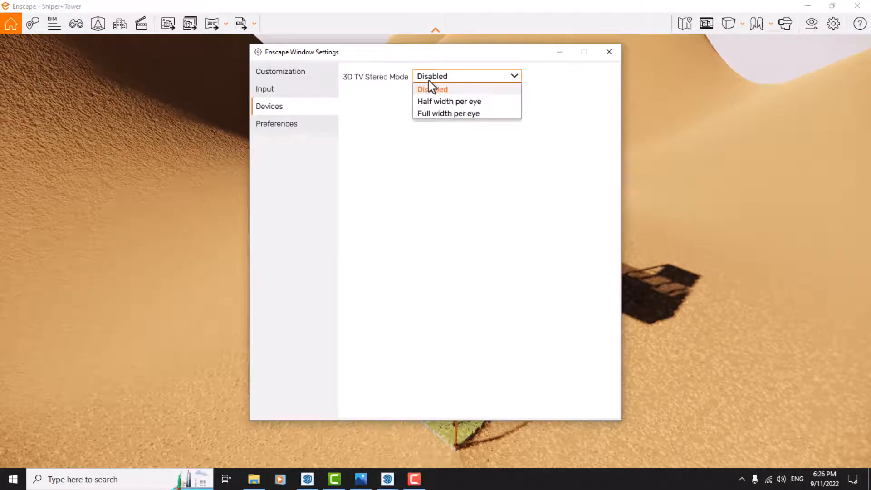
pyautogui.click(429, 81)
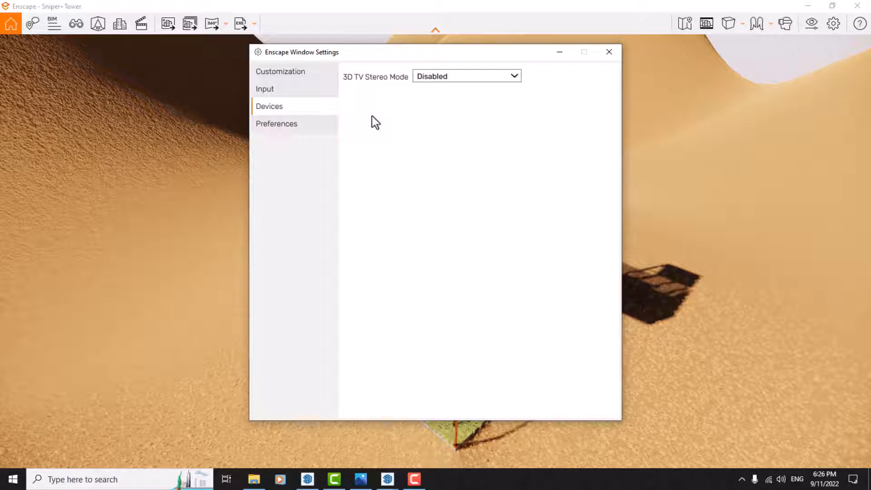
# Set the spectator height to 1.78 m in the input settings and reset the spectator width.
pyautogui.click(284, 89)
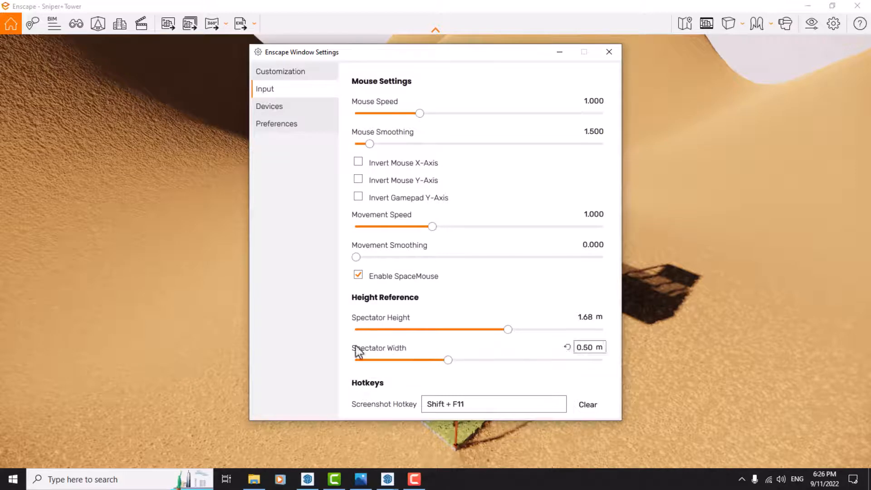
pyautogui.click(592, 317)
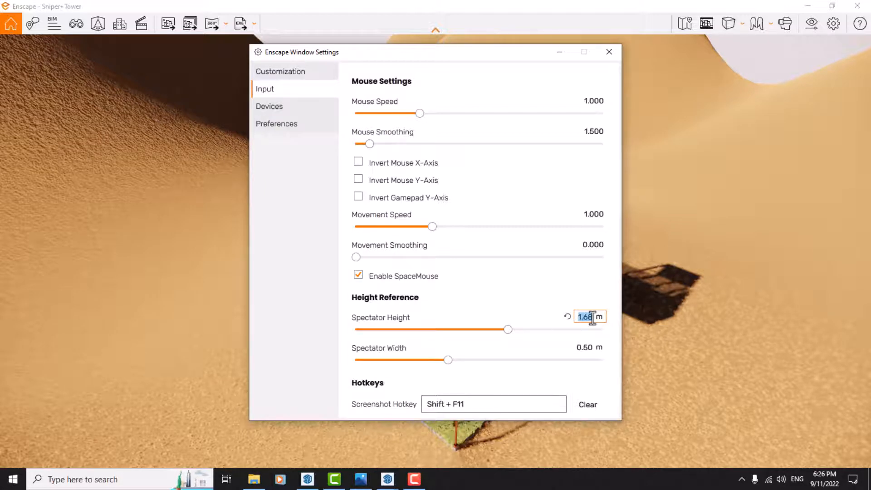
pyautogui.write('1.78')
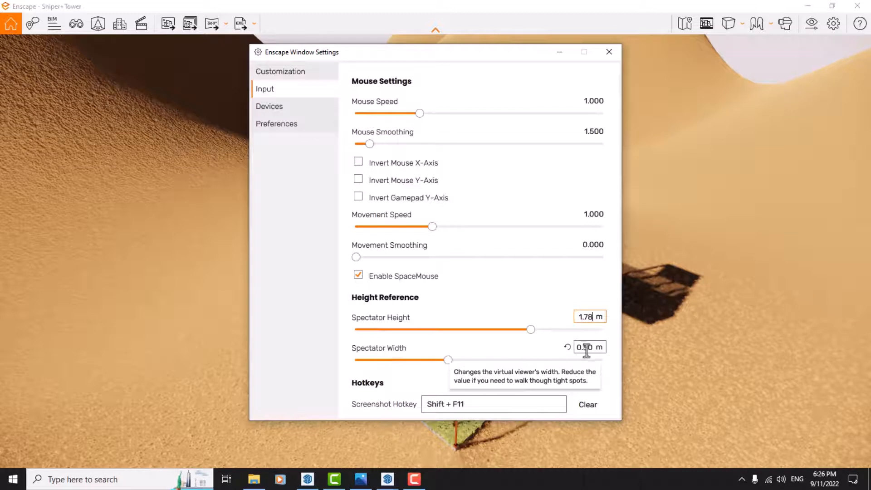
pyautogui.click(568, 352)
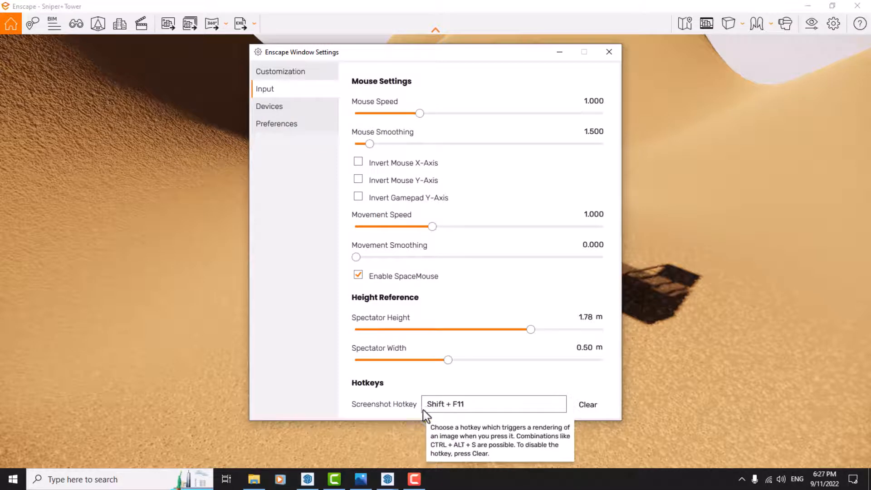
# Set the screenshot hotkey to Shift + F8, and close the window settings after viewing the customization options.
pyautogui.click(460, 406)
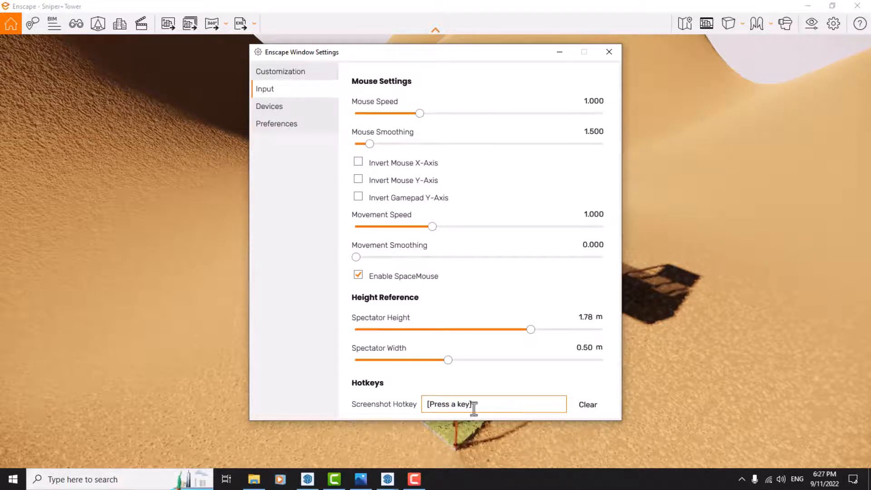
pyautogui.moveTo(474, 406); pyautogui.dragTo(377, 414)
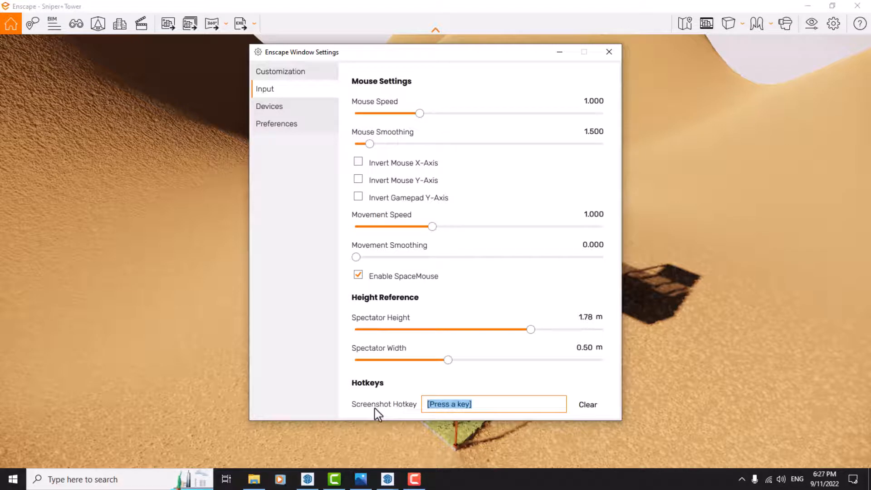
pyautogui.press('shift')
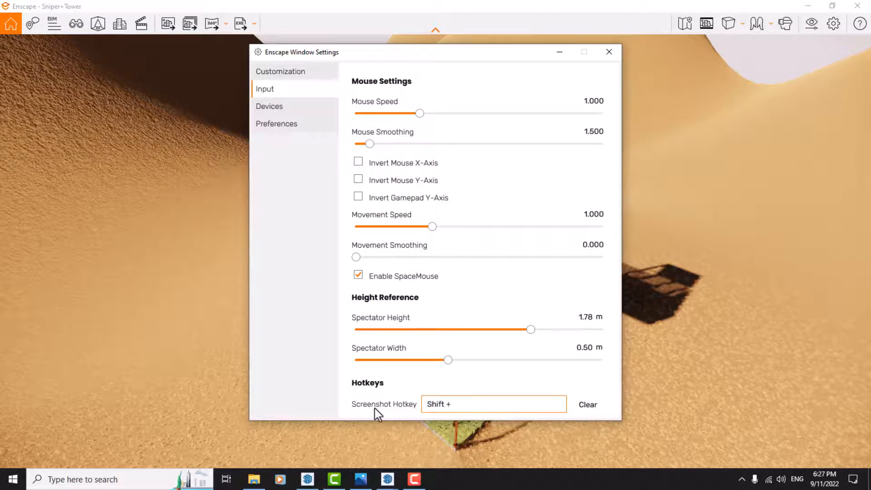
pyautogui.hotkey('shift', 'F8')
pyautogui.click(276, 71)
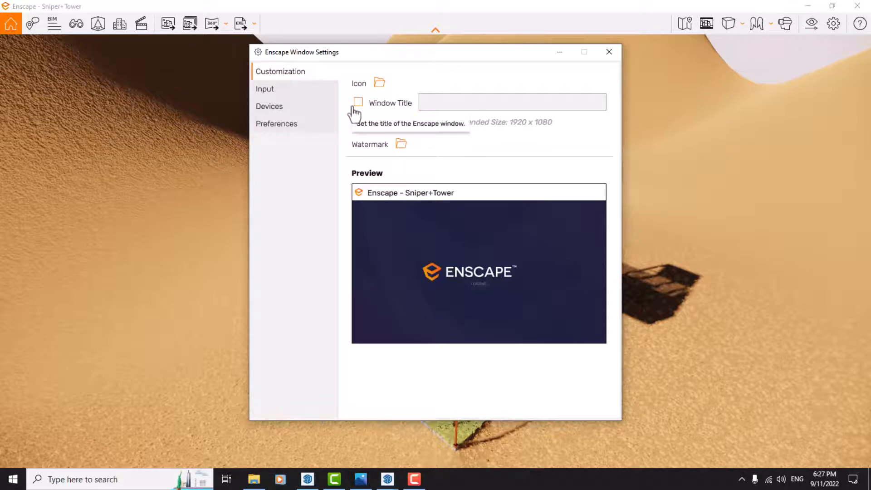
pyautogui.click(608, 52)
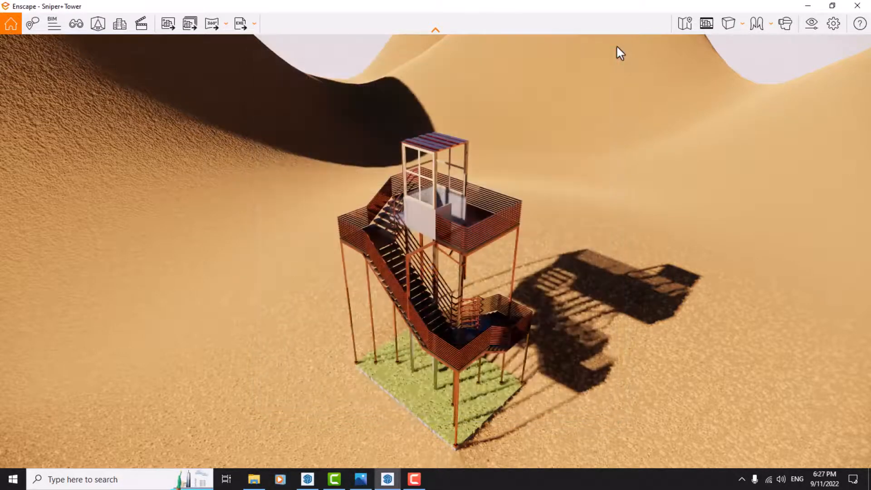
# Open the Visual Settings, look over the Image corrections and effects, and reveal the preset list.
pyautogui.click(807, 33)
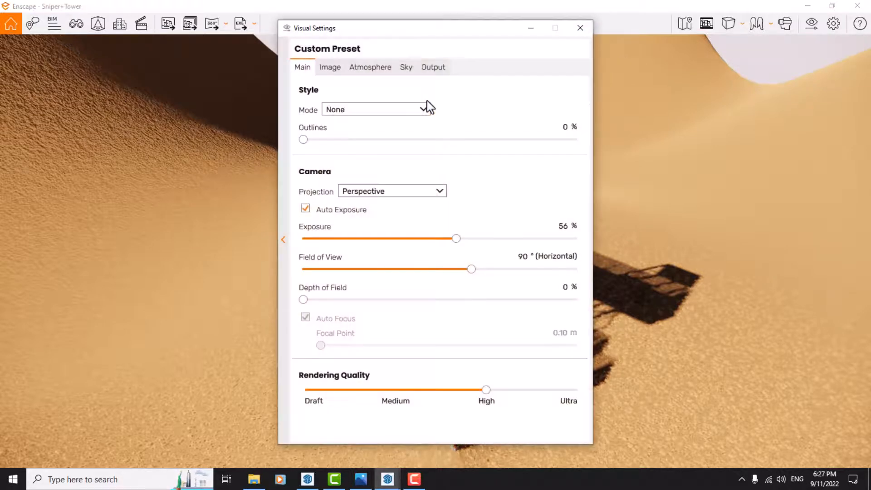
pyautogui.click(336, 69)
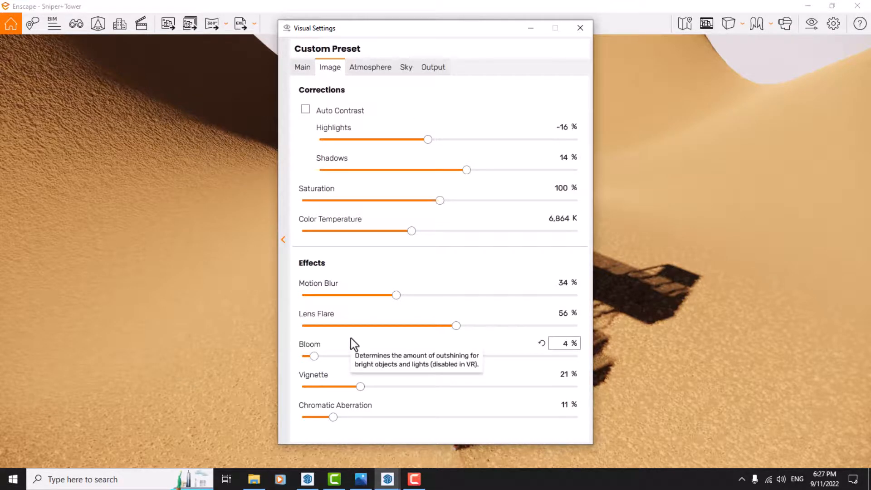
pyautogui.click(284, 245)
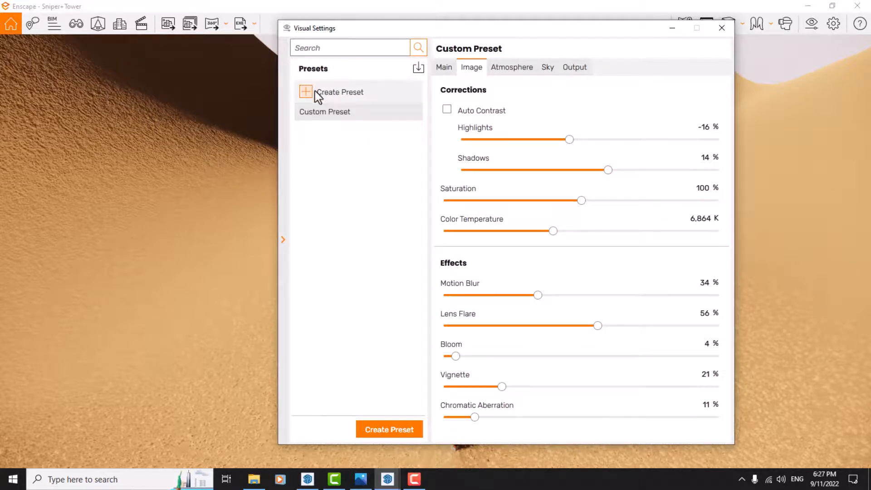
# View the preset import dialog without loading a file, and create a new visual preset named Setting For Render.
pyautogui.click(418, 69)
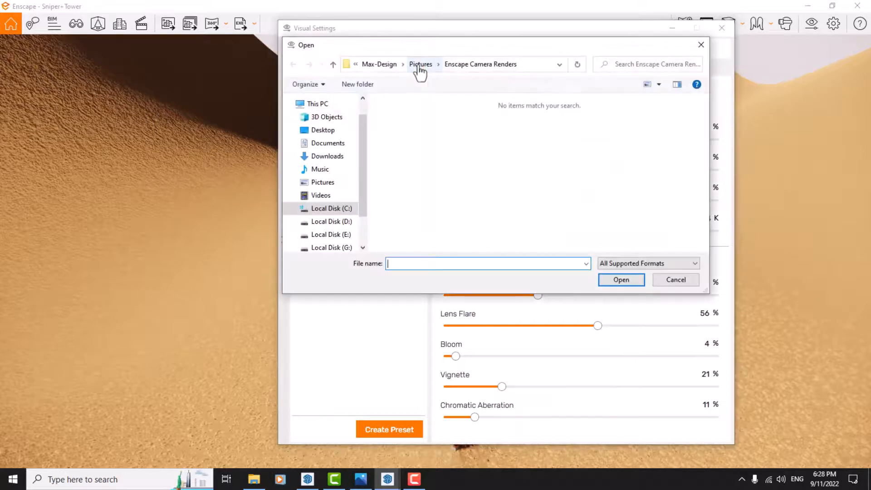
pyautogui.click(694, 282)
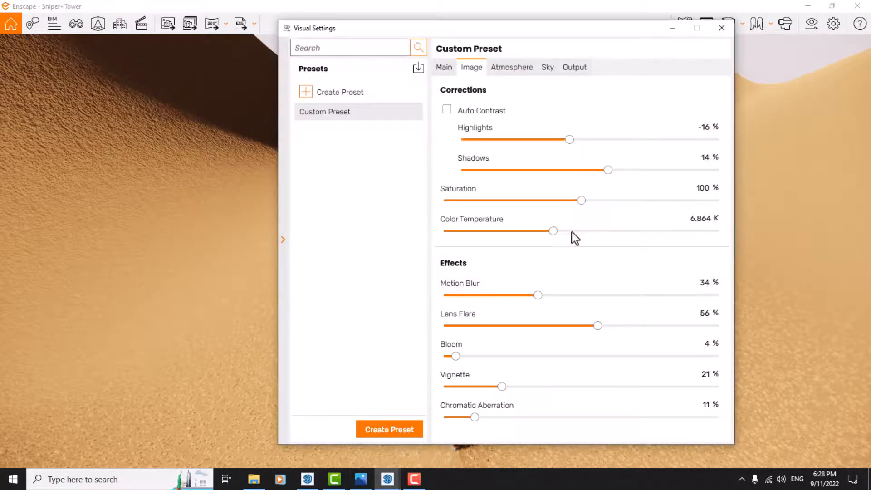
pyautogui.click(336, 93)
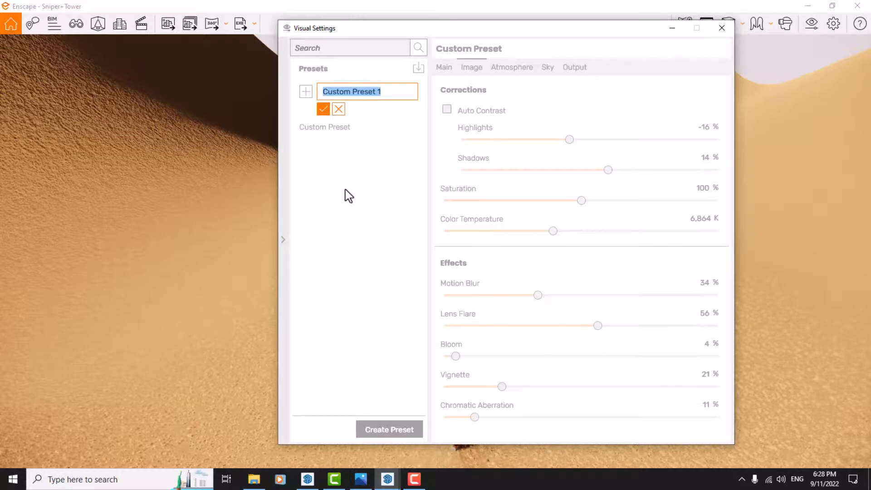
pyautogui.write('Set')
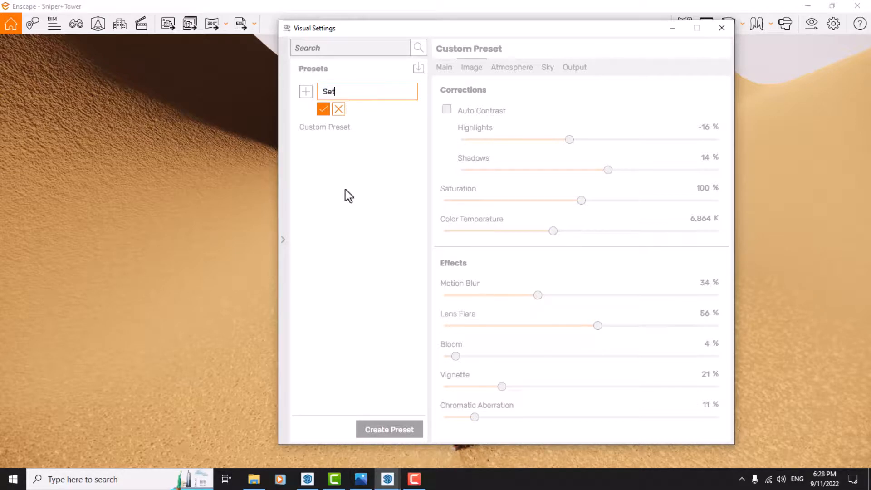
pyautogui.write('ting For Render')
pyautogui.click(323, 110)
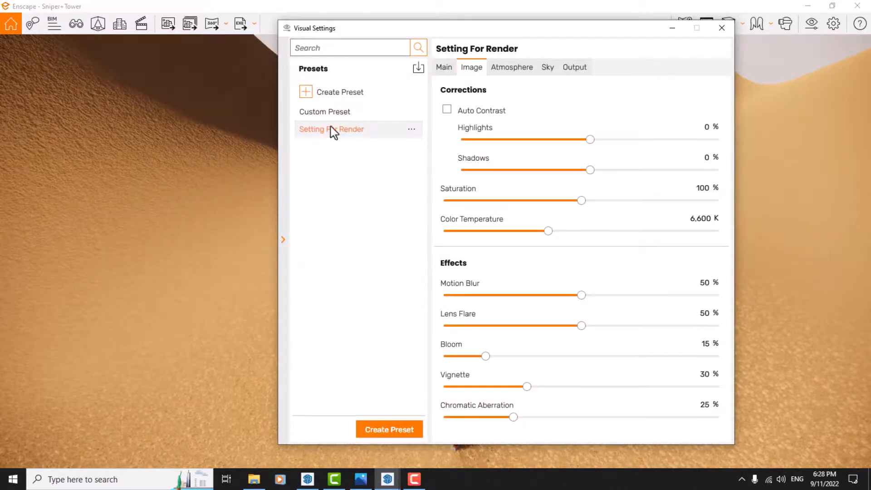
# Save the Setting For Render preset as a Visual Settings Preset file in Enscape Camera Renders, and close the Visual Settings with the preset list collapsed.
pyautogui.click(412, 131)
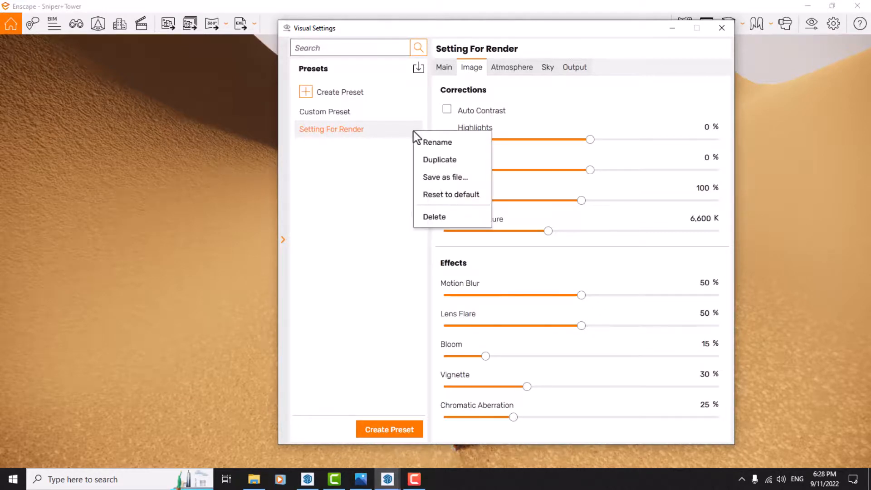
pyautogui.click(439, 184)
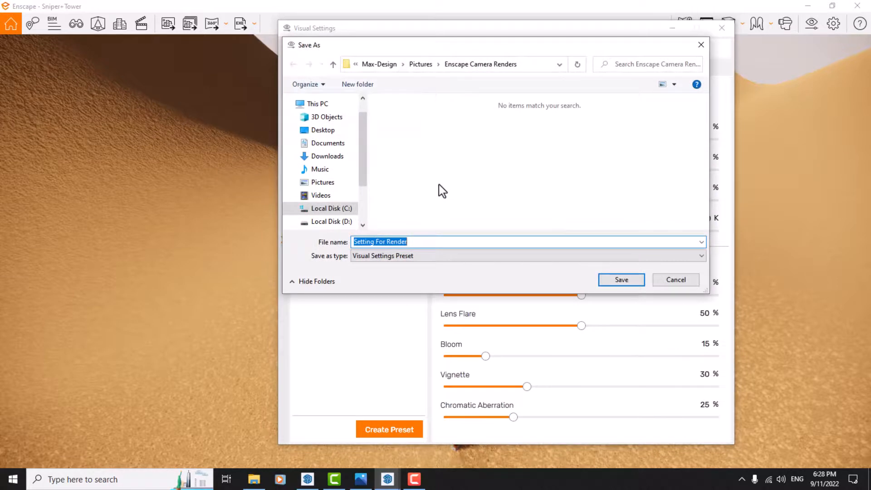
pyautogui.click(424, 254)
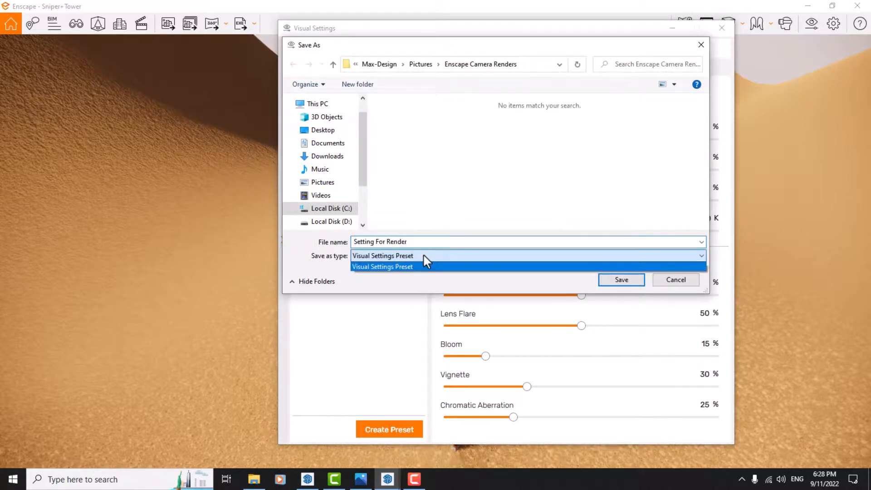
pyautogui.click(383, 256)
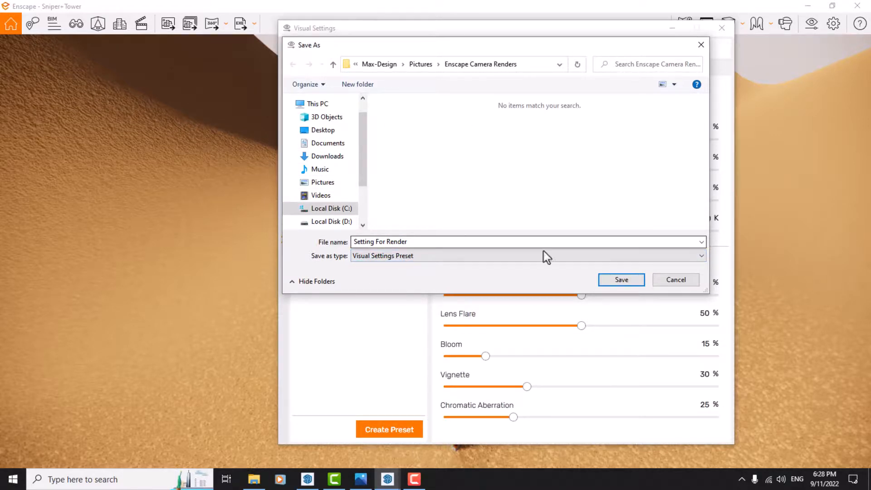
pyautogui.click(619, 280)
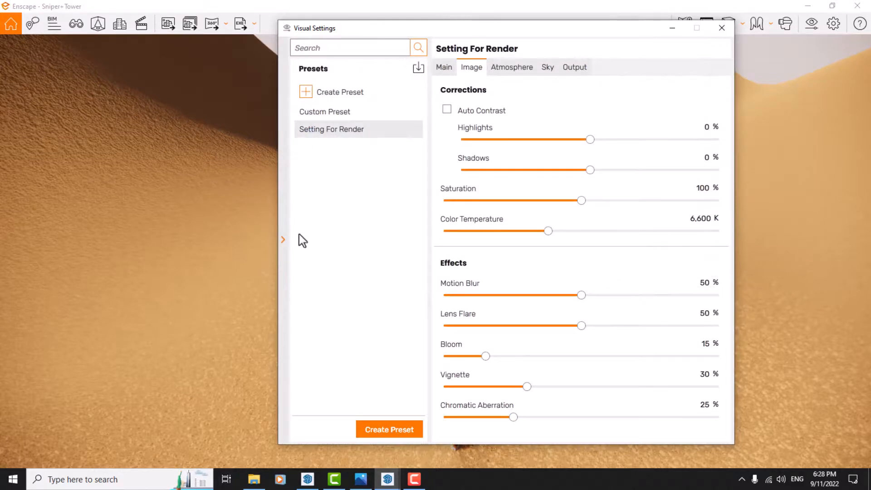
pyautogui.click(281, 240)
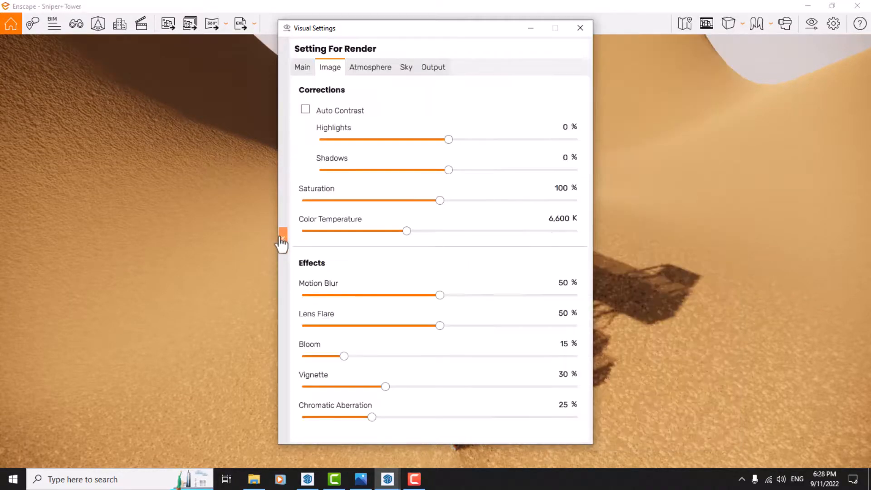
pyautogui.click(589, 30)
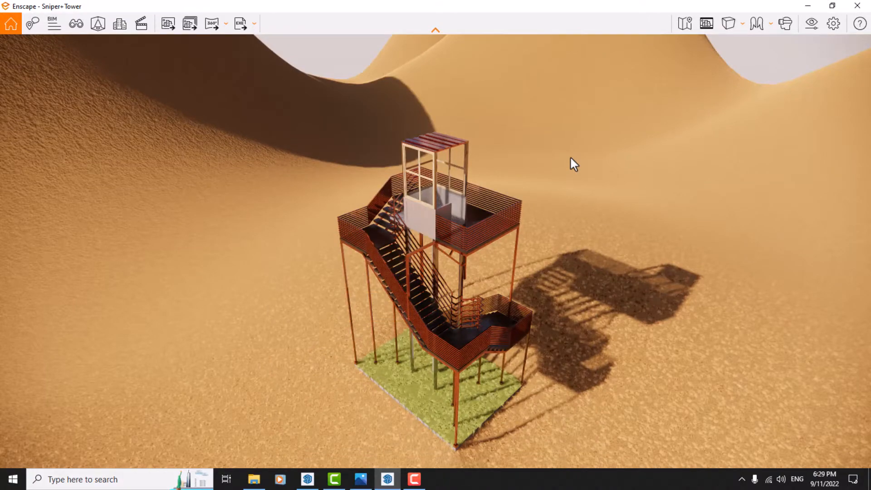
# Switch to the favorite saved view Enscape Camera 5 and close the view management.
pyautogui.press('v')
pyautogui.click(66, 119)
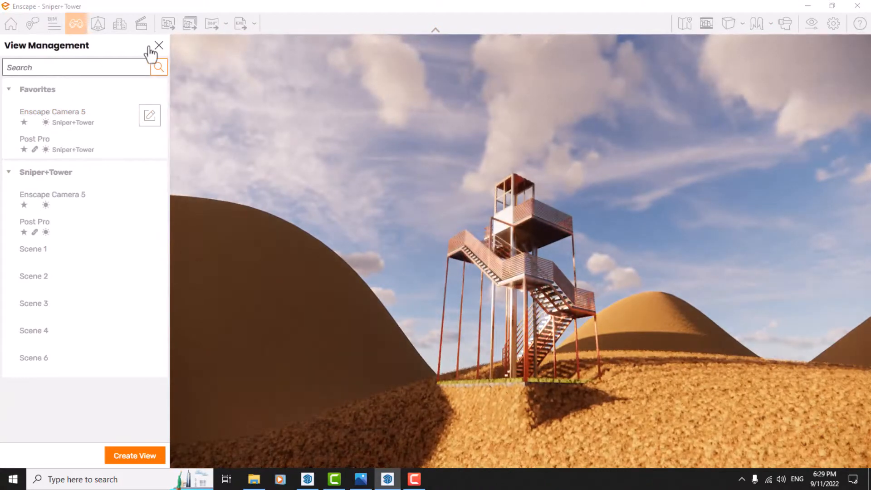
pyautogui.click(159, 45)
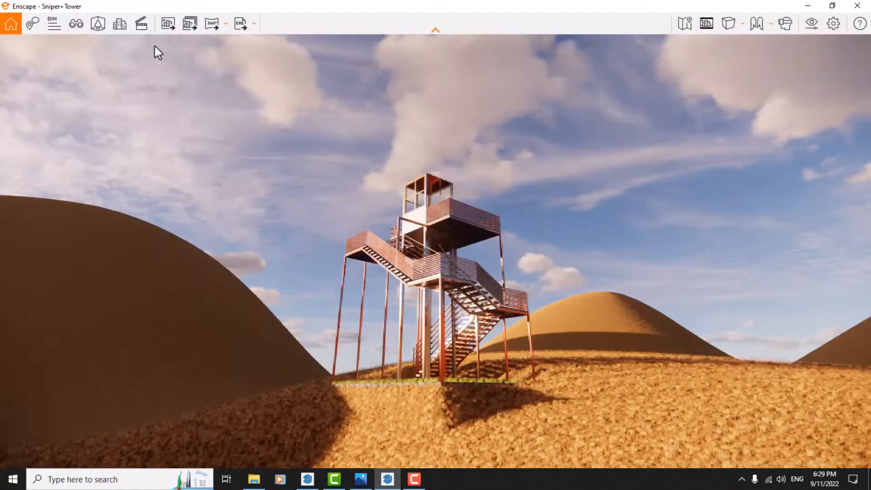
# Set the camera projection to Two-Point and turn on the safe frame.
pyautogui.click(729, 25)
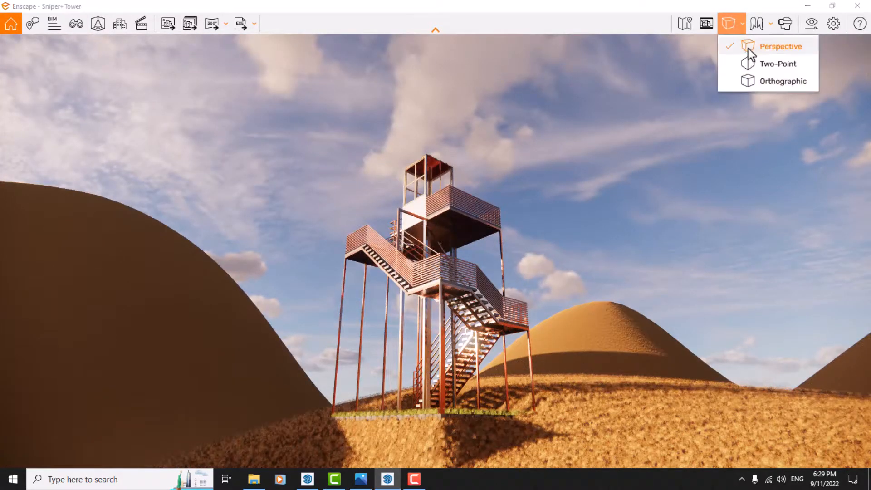
pyautogui.click(753, 63)
pyautogui.click(705, 23)
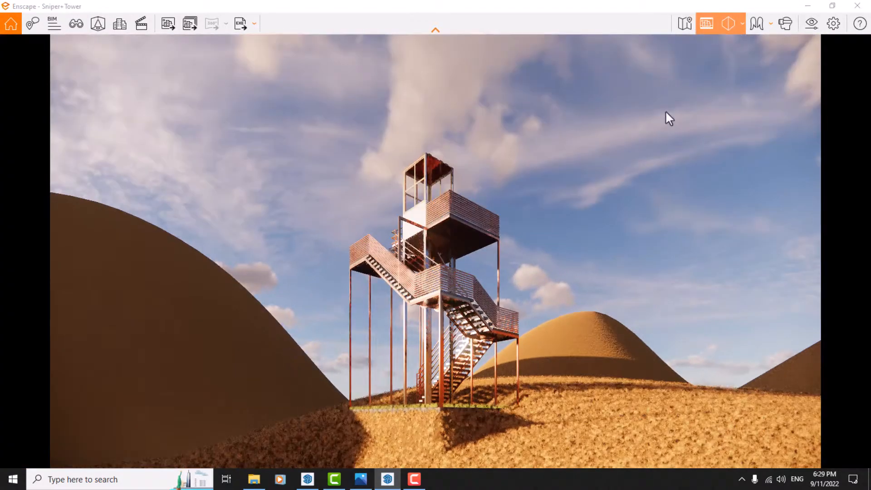